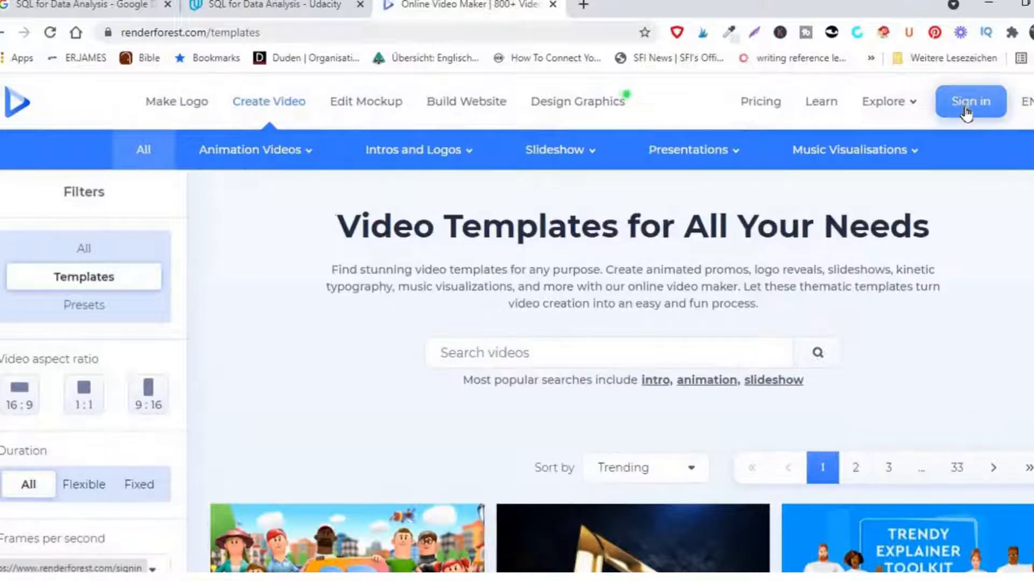
Sign in to Renderforest with the first listed Google account.
left_click(967, 113)
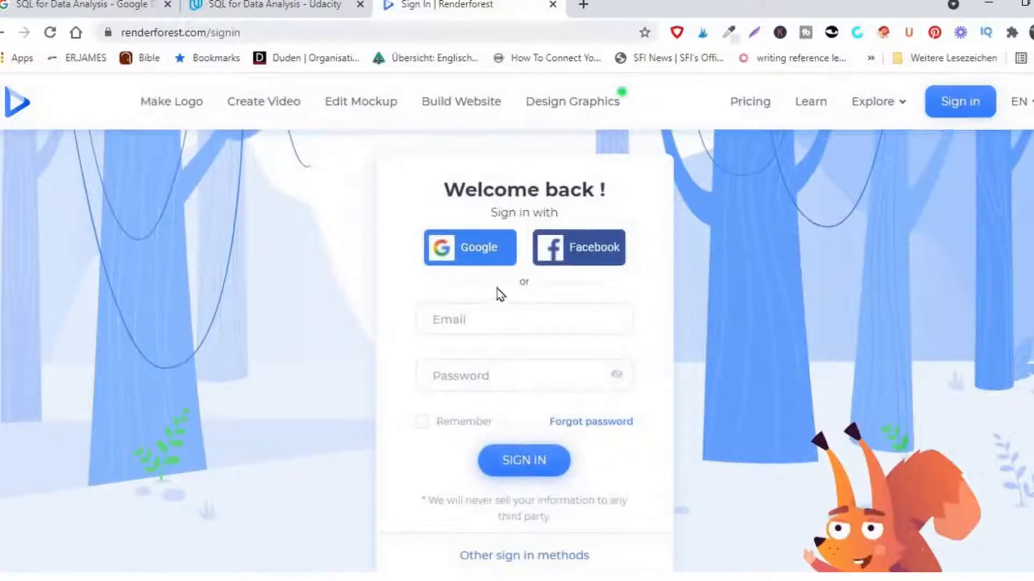
left_click(484, 252)
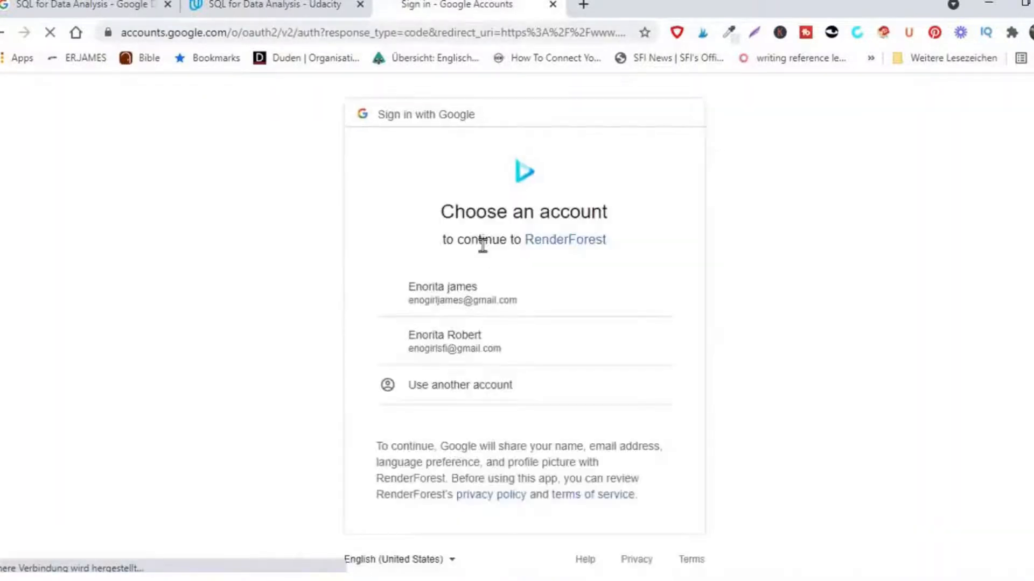
left_click(460, 311)
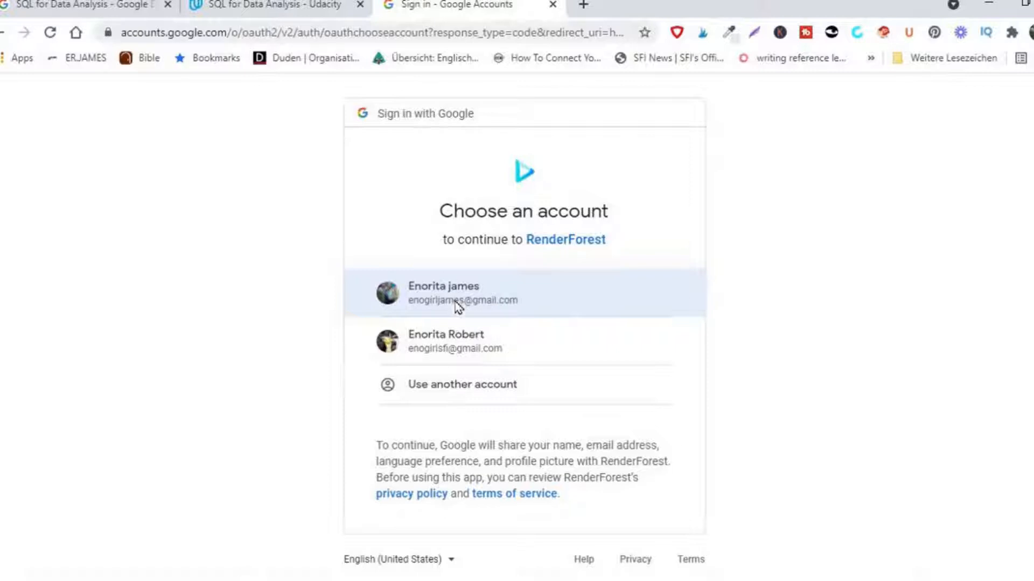
left_click(459, 305)
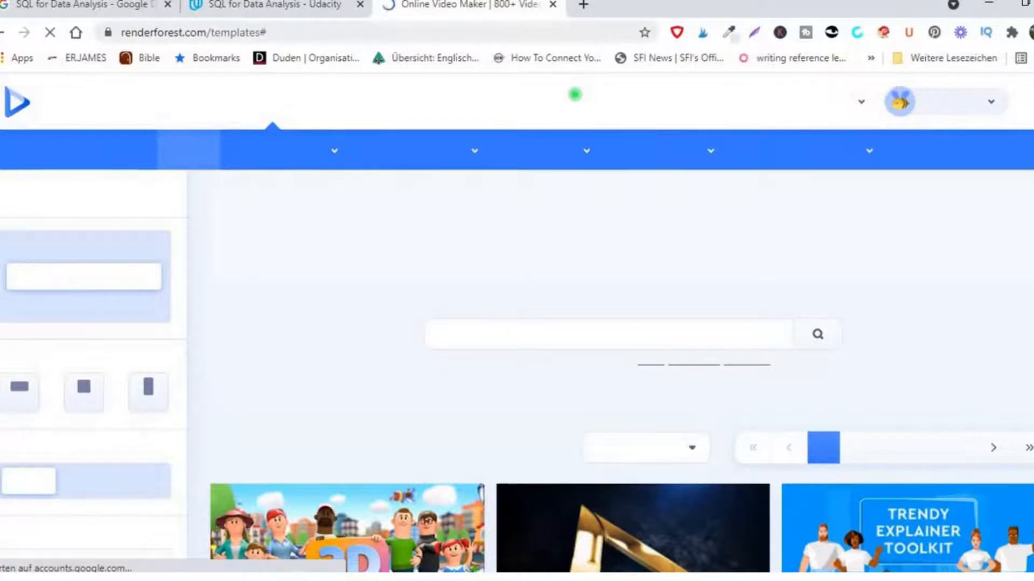
Open the 3D Explainer Video Toolkit template and start creating a video from it.
scroll(566, 215, "down", 7)
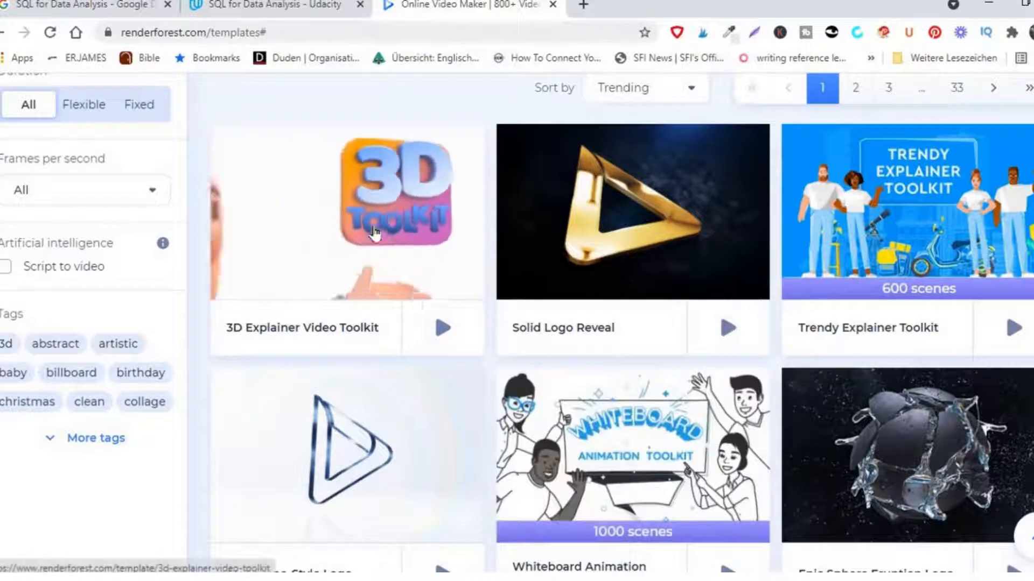
left_click(347, 204)
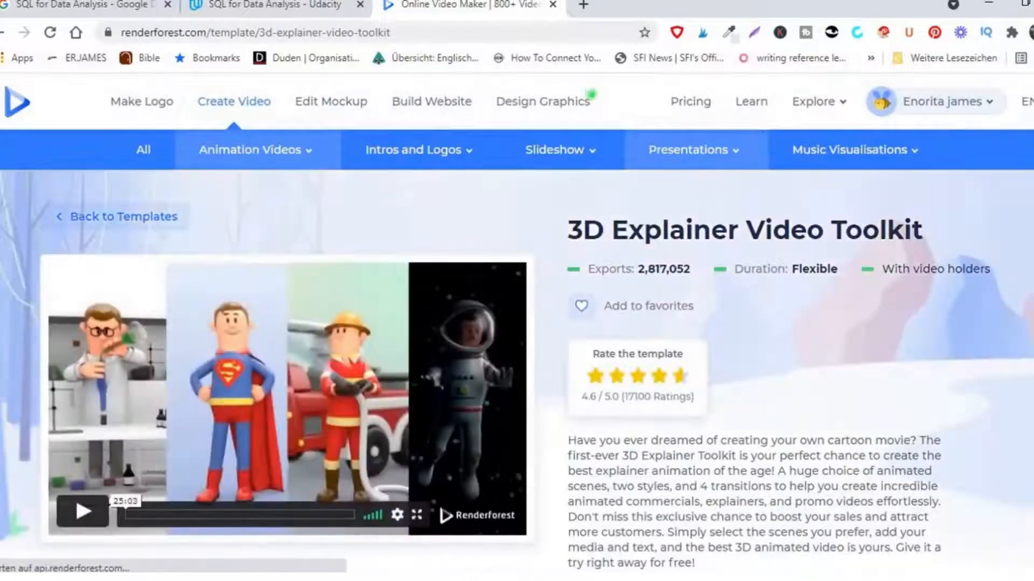
scroll(753, 258, "down", 1)
scroll(673, 226, "down", 6)
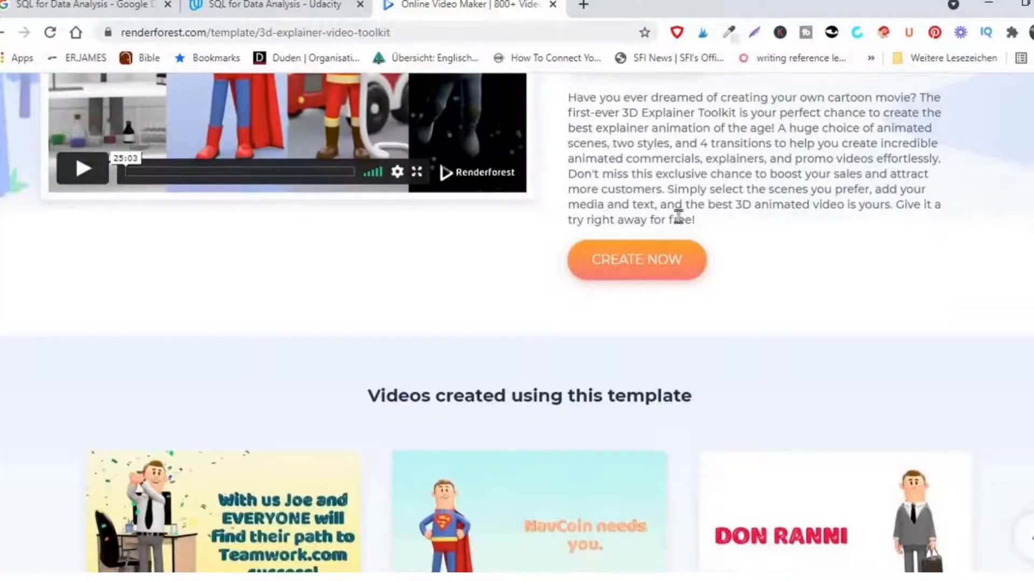
left_click(654, 261)
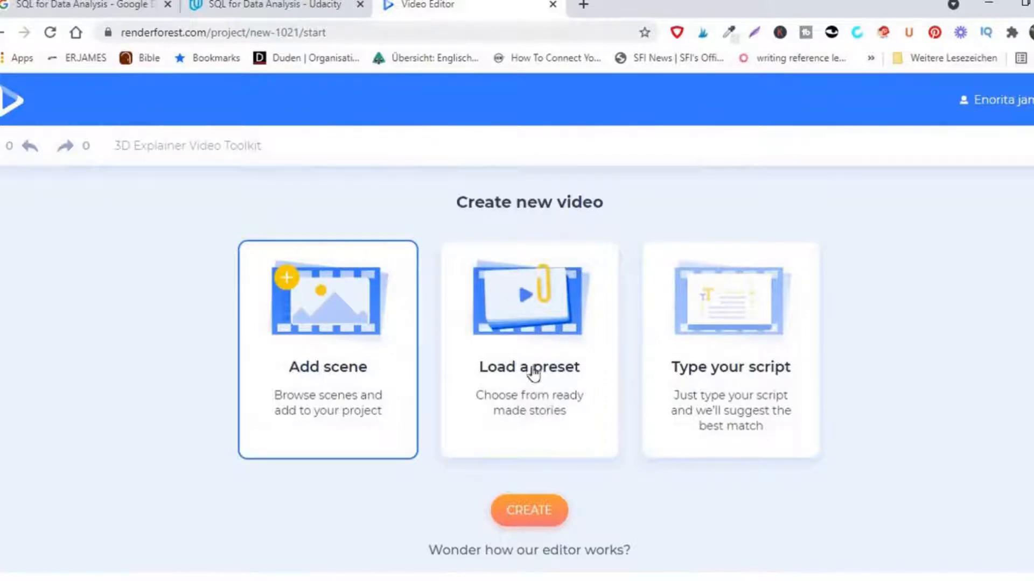
Create the video from a preset, using the ready-made story "5 Tips for Healthy Living".
left_click(530, 398)
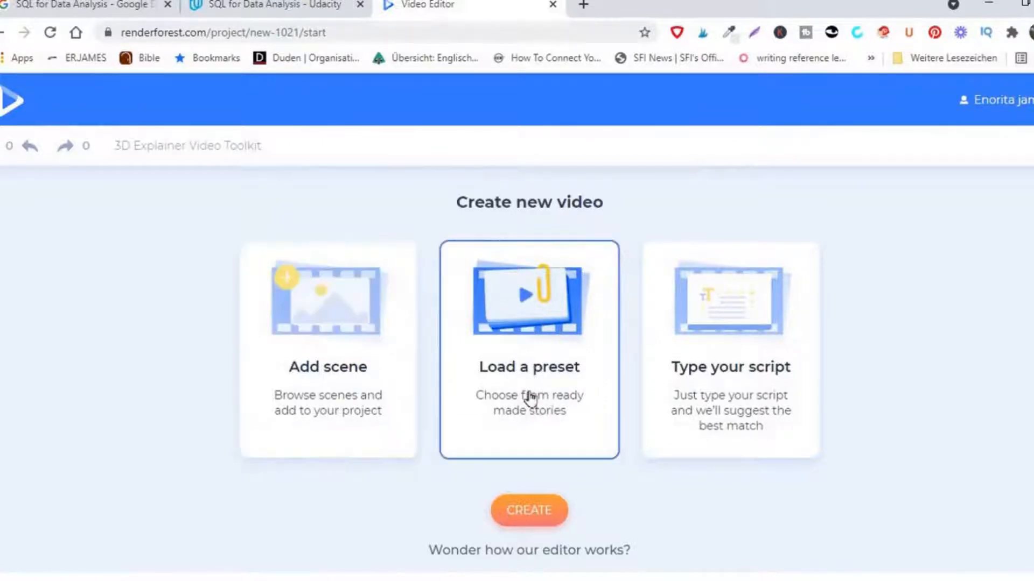
left_click(526, 509)
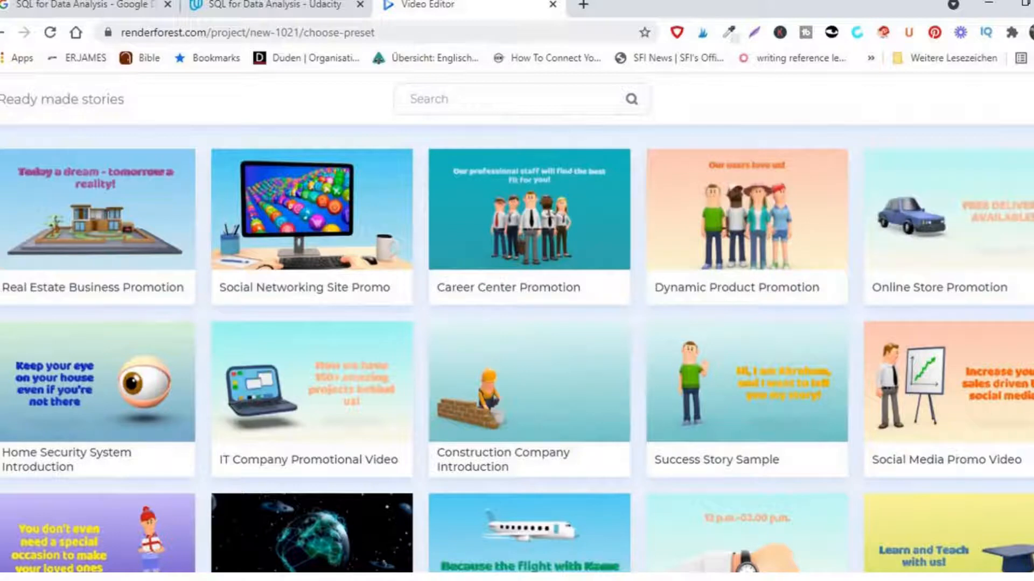
scroll(517, 350, "down", 4)
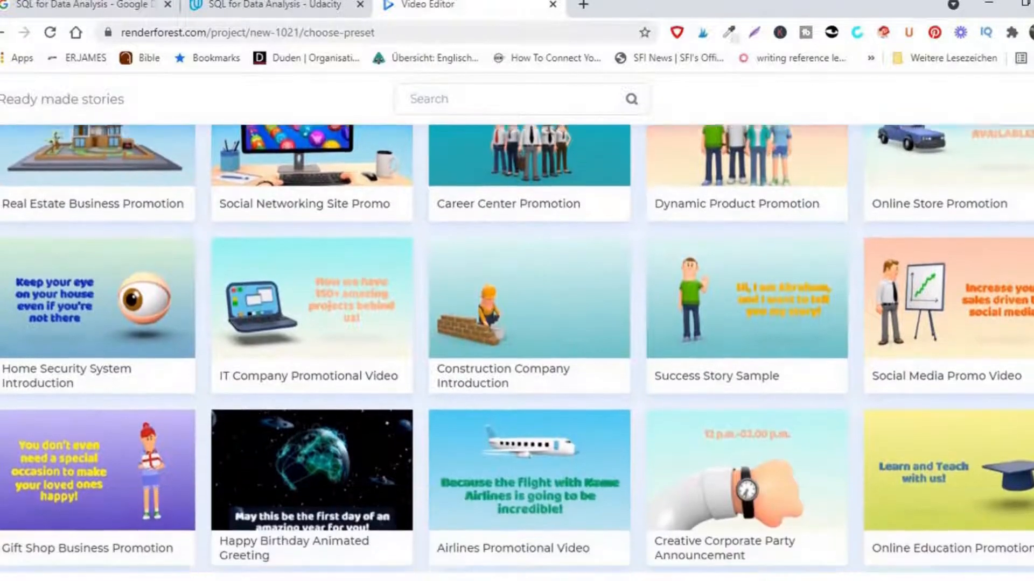
scroll(517, 350, "down", 4)
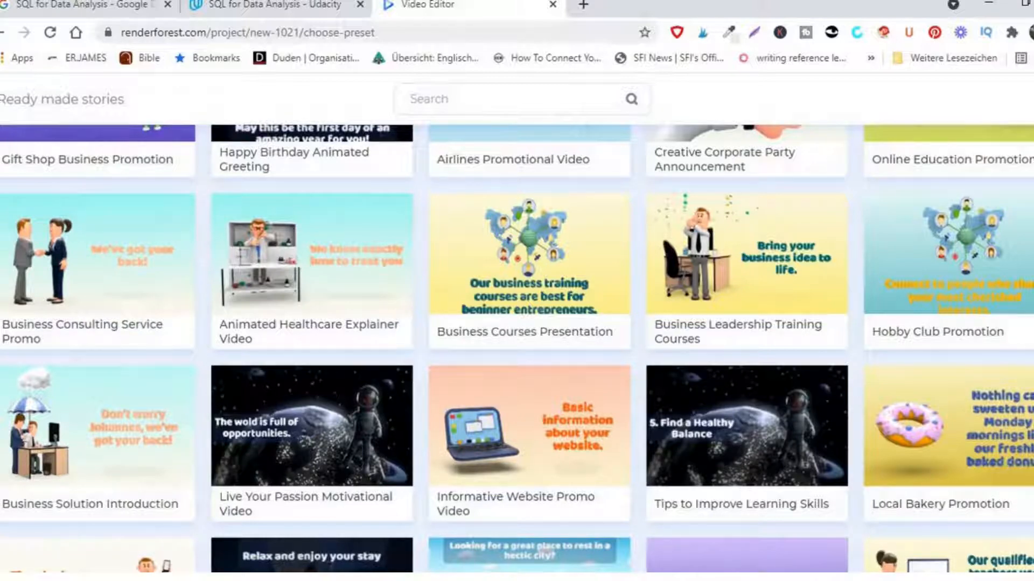
scroll(517, 350, "down", 10)
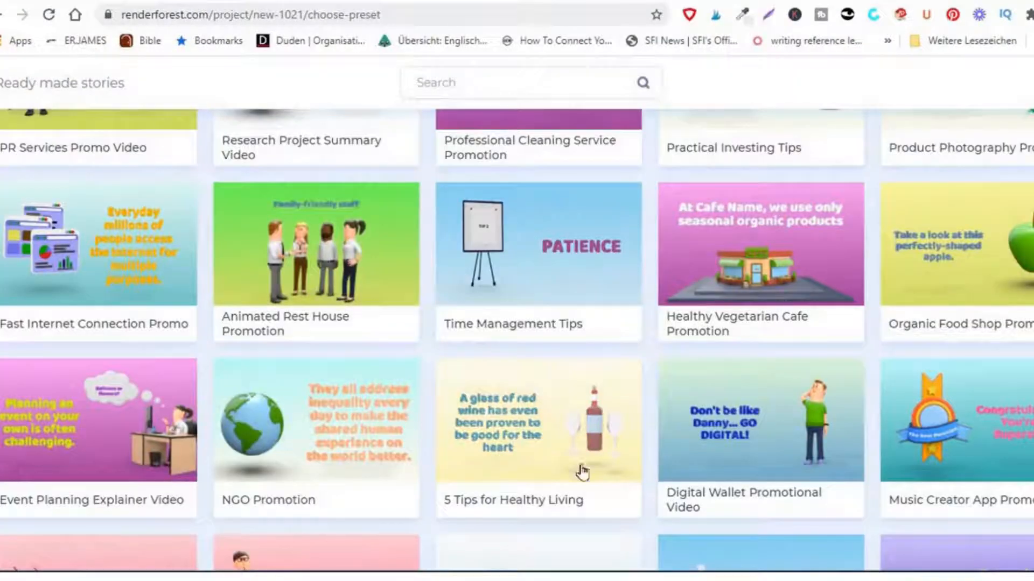
left_click(548, 453)
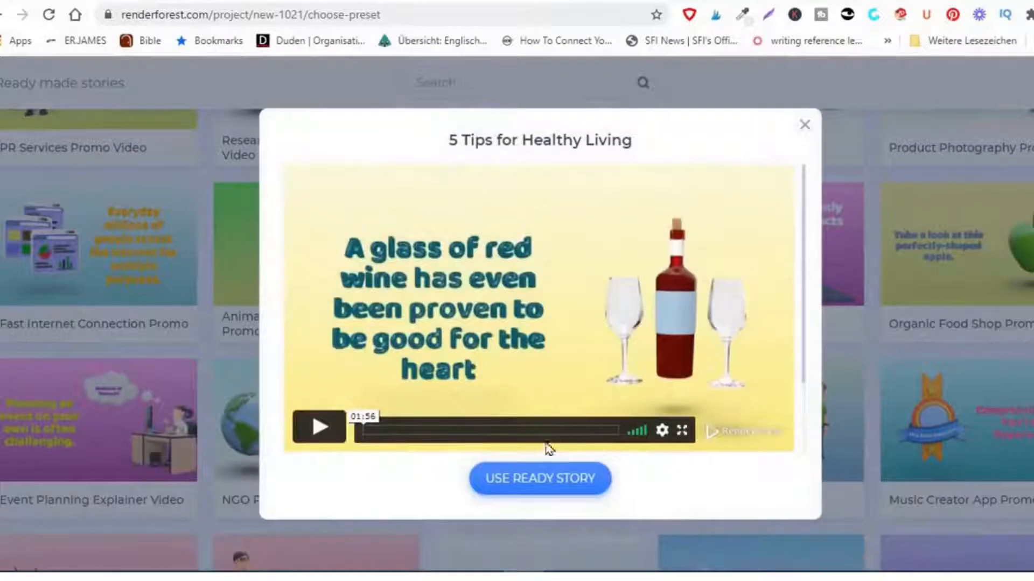
left_click(540, 480)
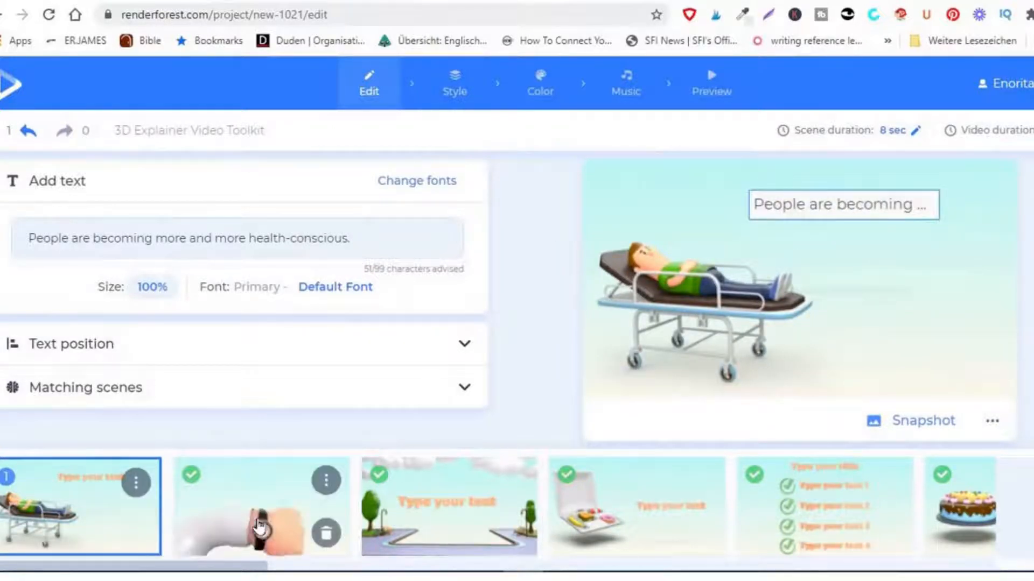
Set the duration of the second scene, the wristwatch scene, to 6 sec and save it.
left_click(260, 528)
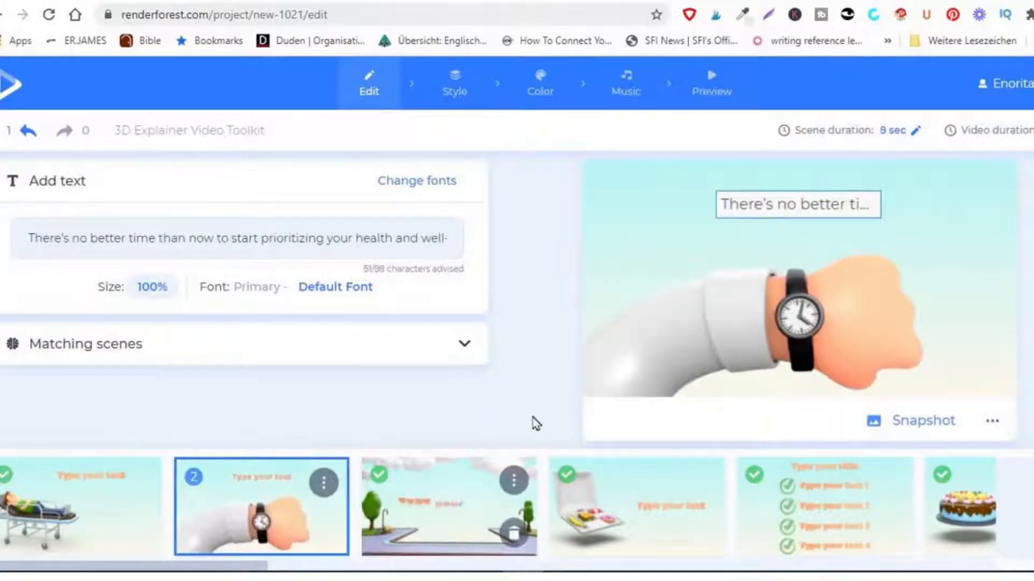
left_click(893, 131)
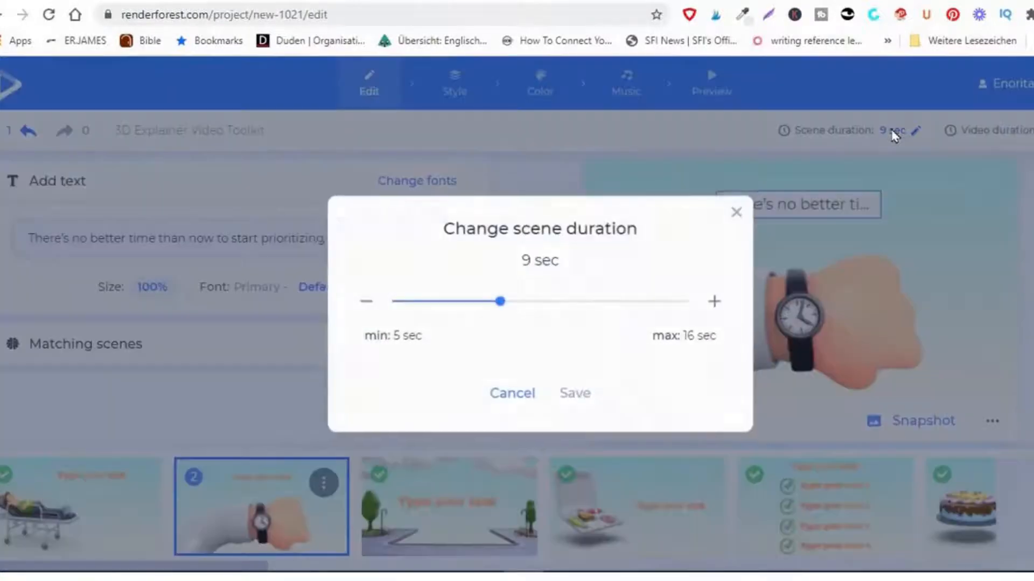
left_click_drag(501, 305, 423, 309)
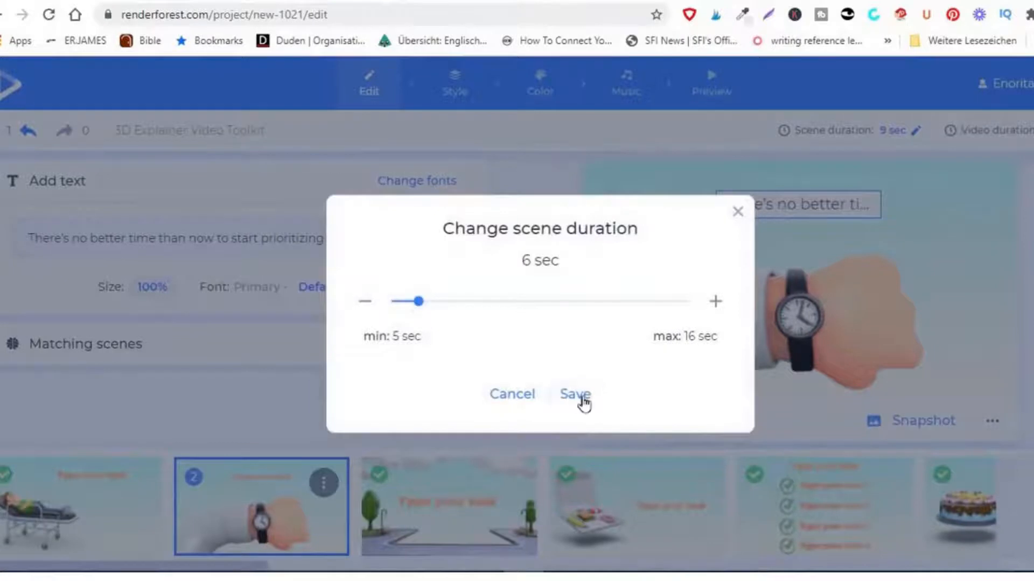
left_click(578, 401)
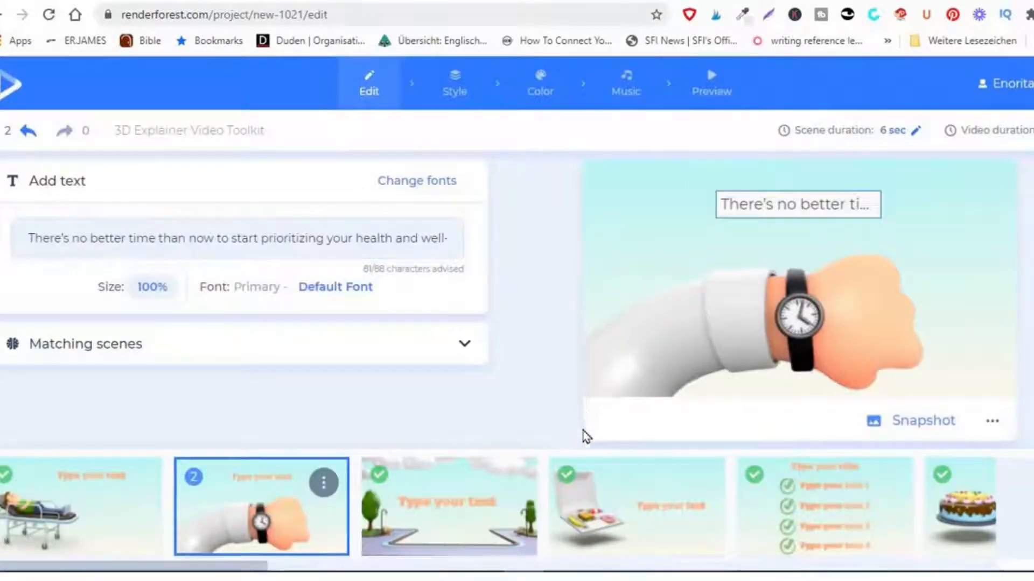
Extend the fourth scene's text to read "1. Eat a balanced diet that contains vitamis and supplements".
left_click(496, 506)
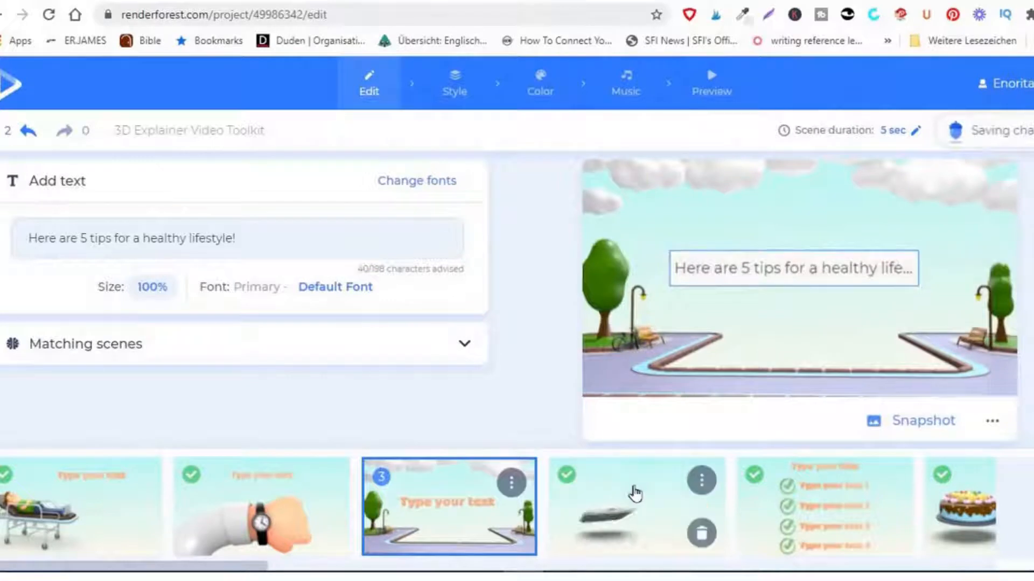
left_click(635, 492)
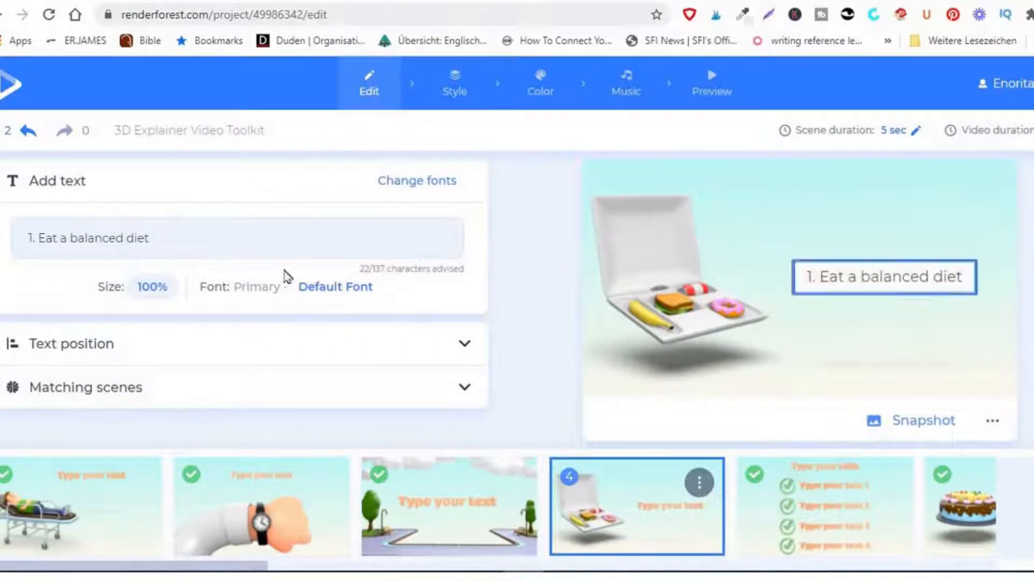
left_click(165, 238)
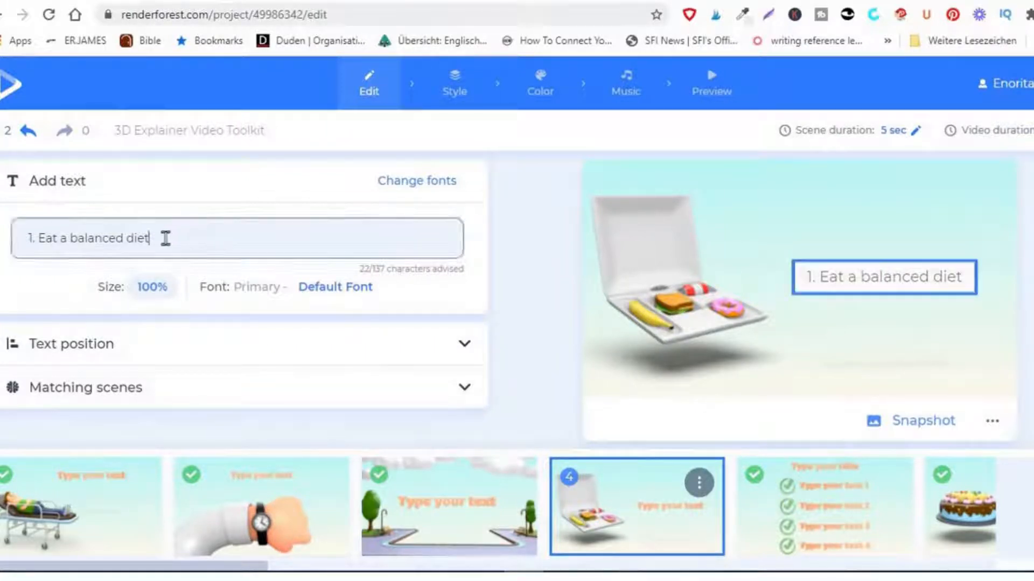
type("that ")
type("coo")
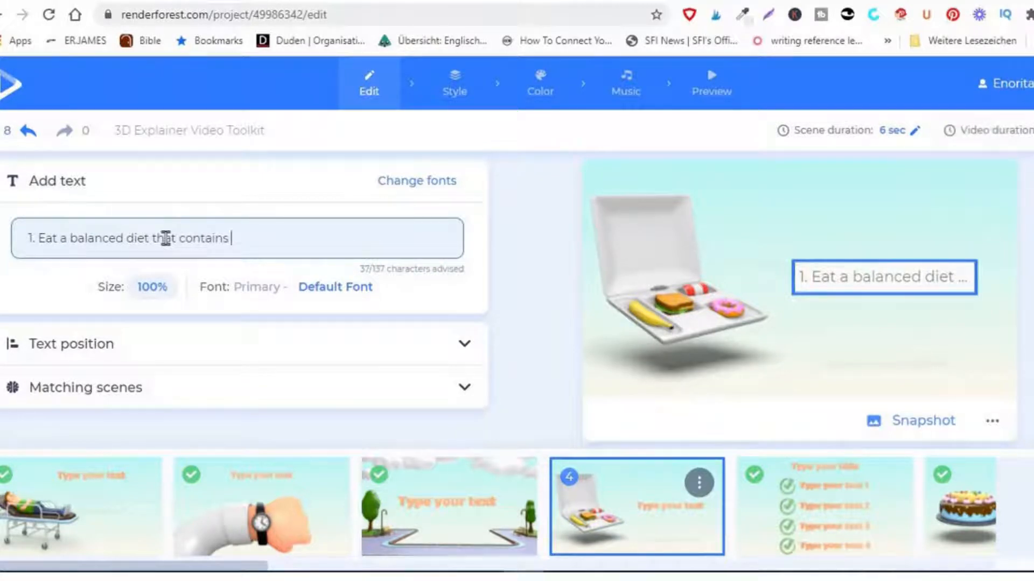
type("itamis and supplements")
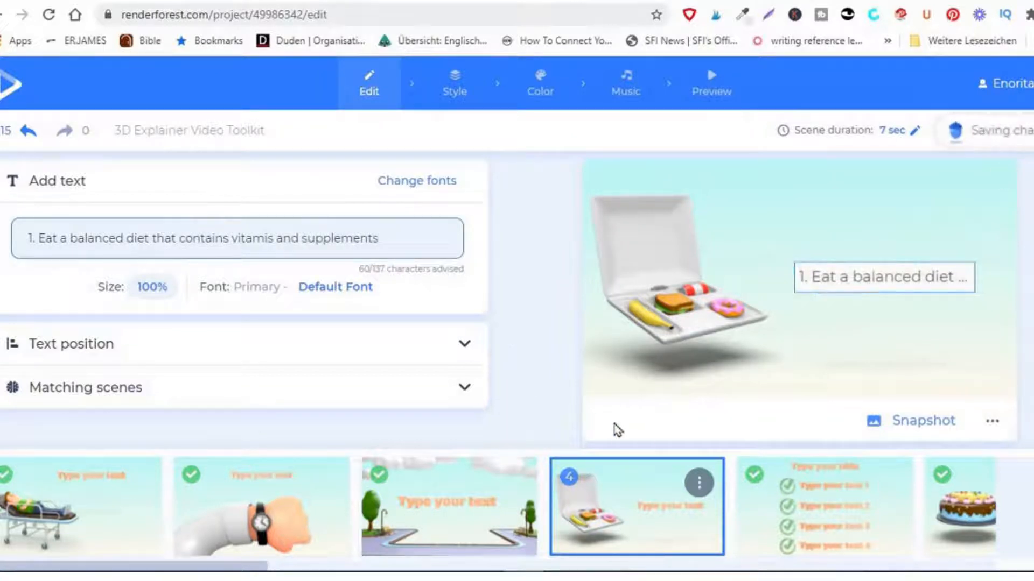
Replace the sixth scene, showing the cake, with the scene "Man giving a speech behind the tribune".
left_click(769, 515)
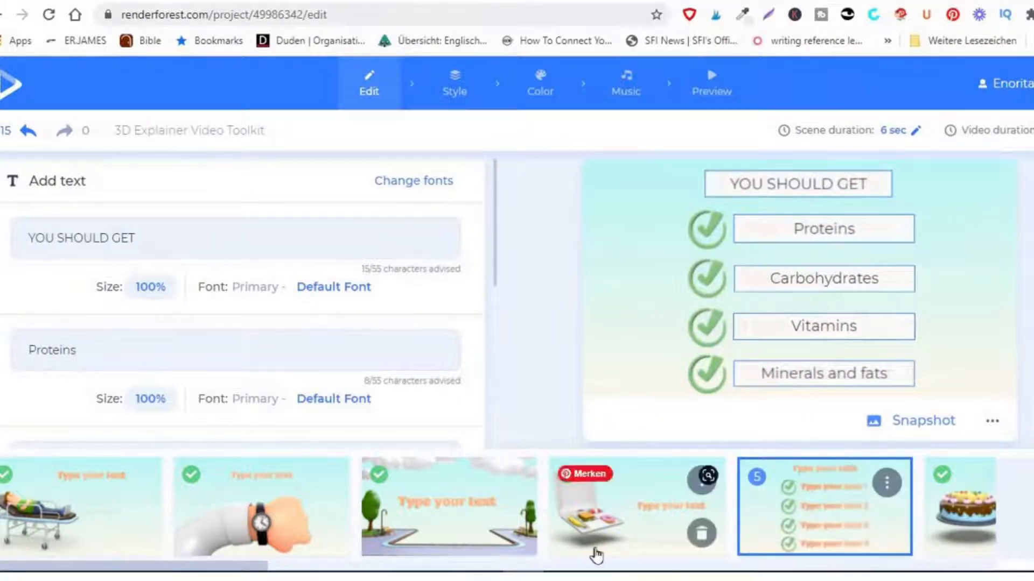
left_click_drag(249, 564, 449, 565)
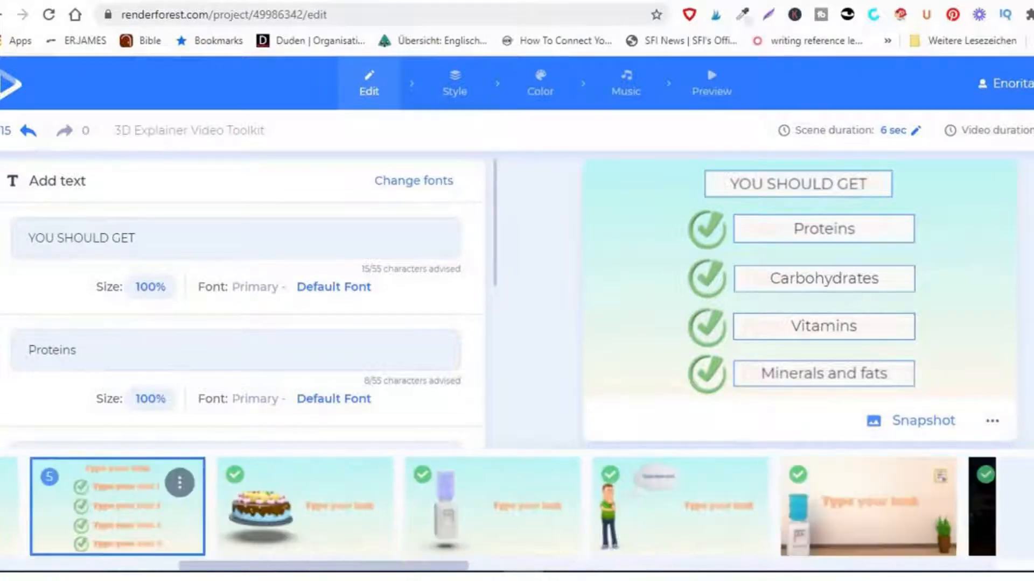
left_click(304, 526)
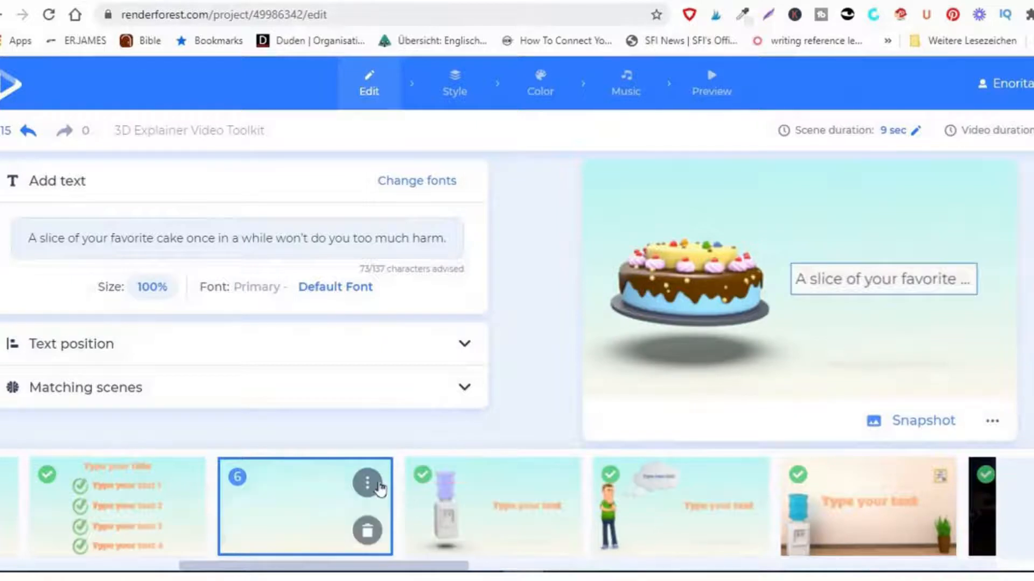
left_click(368, 484)
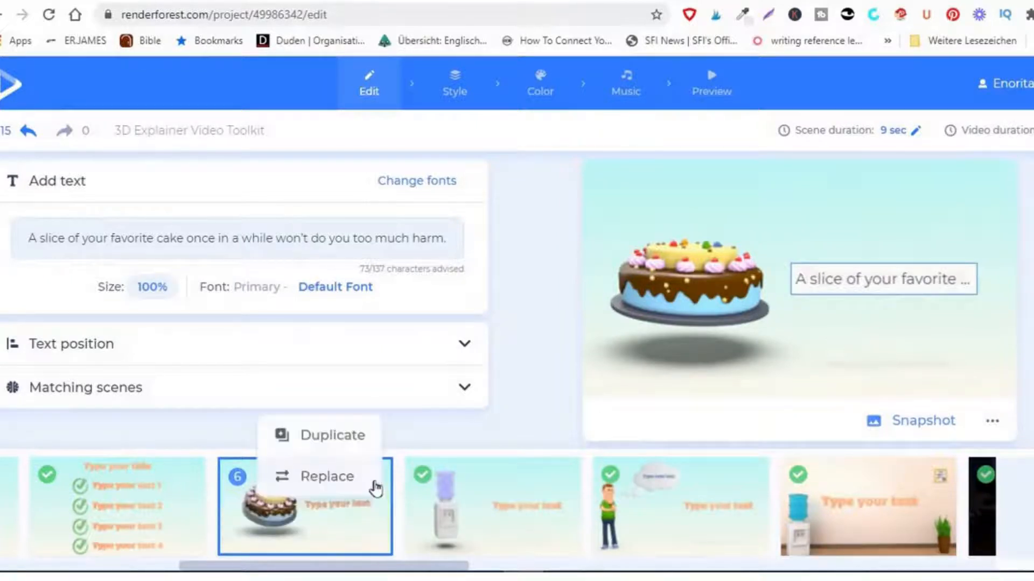
left_click(338, 476)
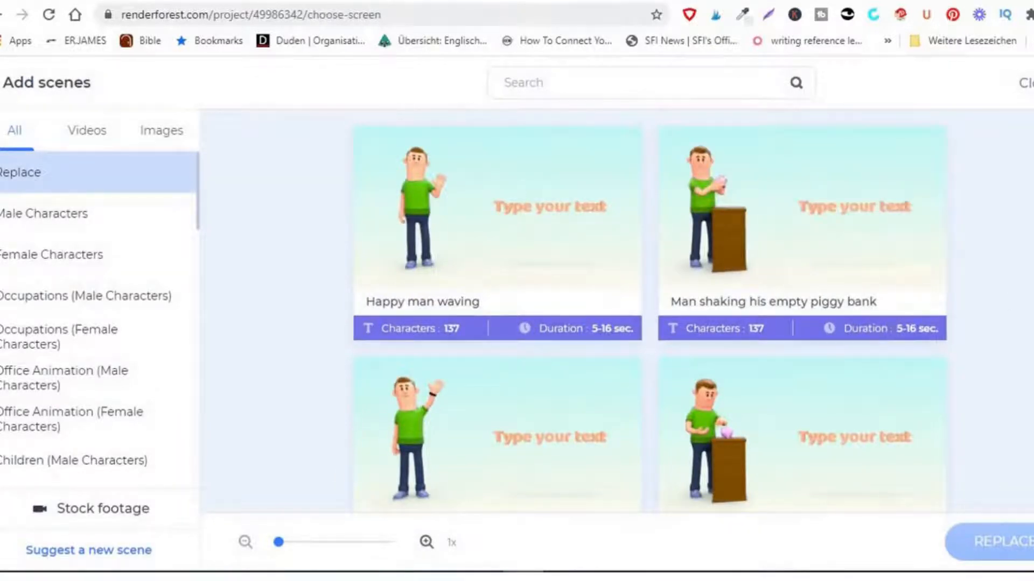
scroll(649, 315, "down", 4)
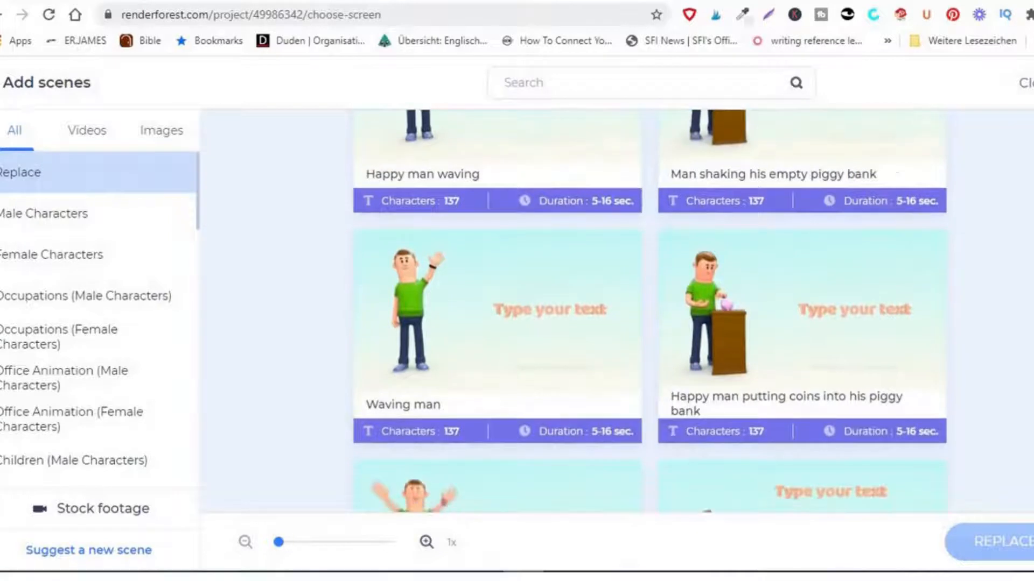
scroll(649, 315, "down", 5)
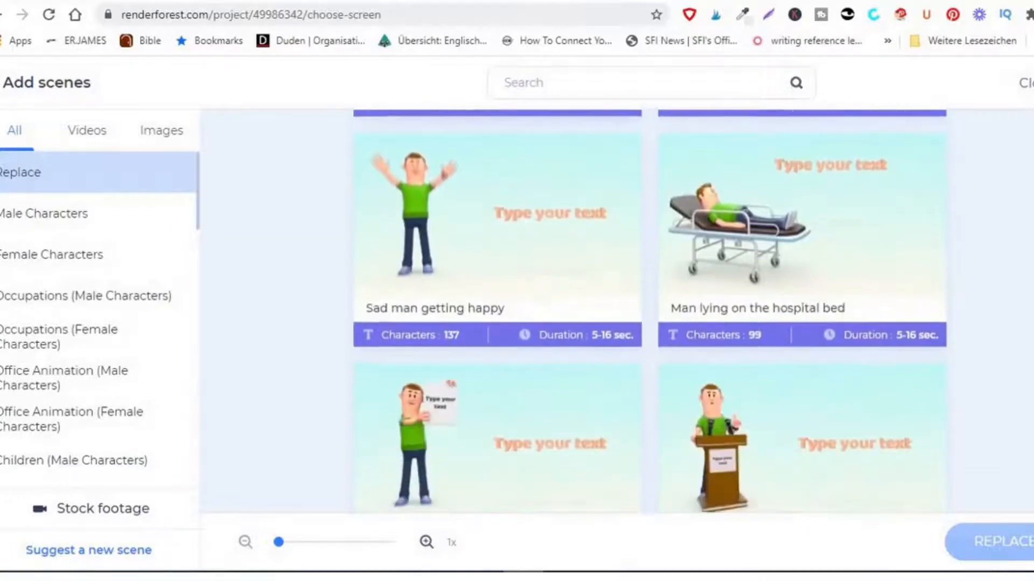
scroll(649, 315, "down", 2)
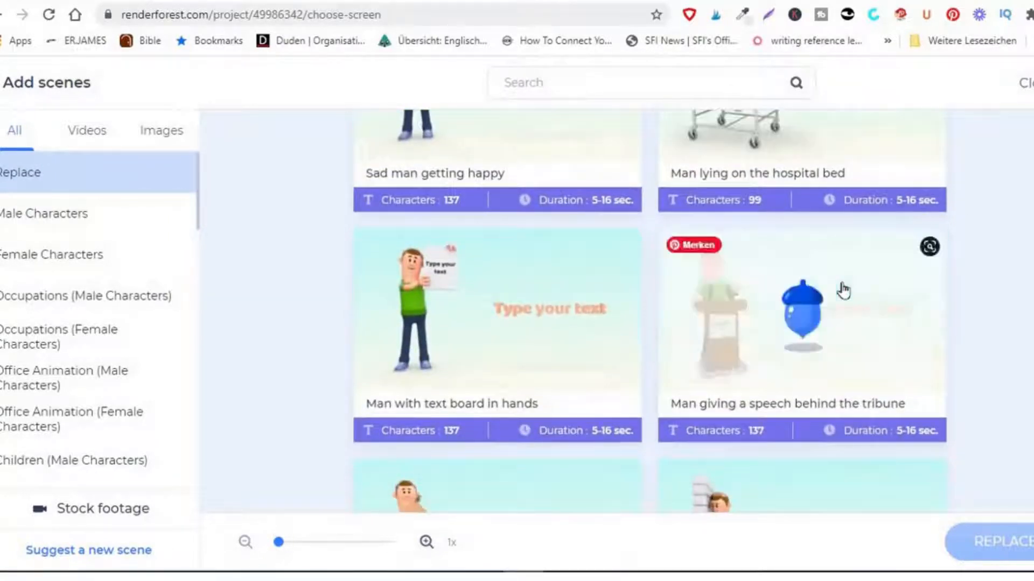
left_click(843, 291)
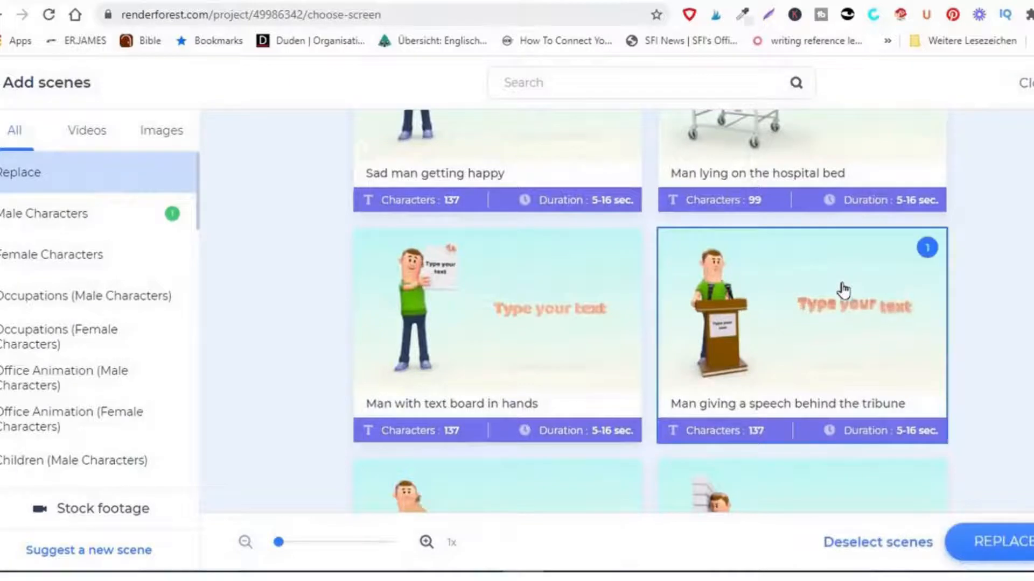
left_click(1002, 543)
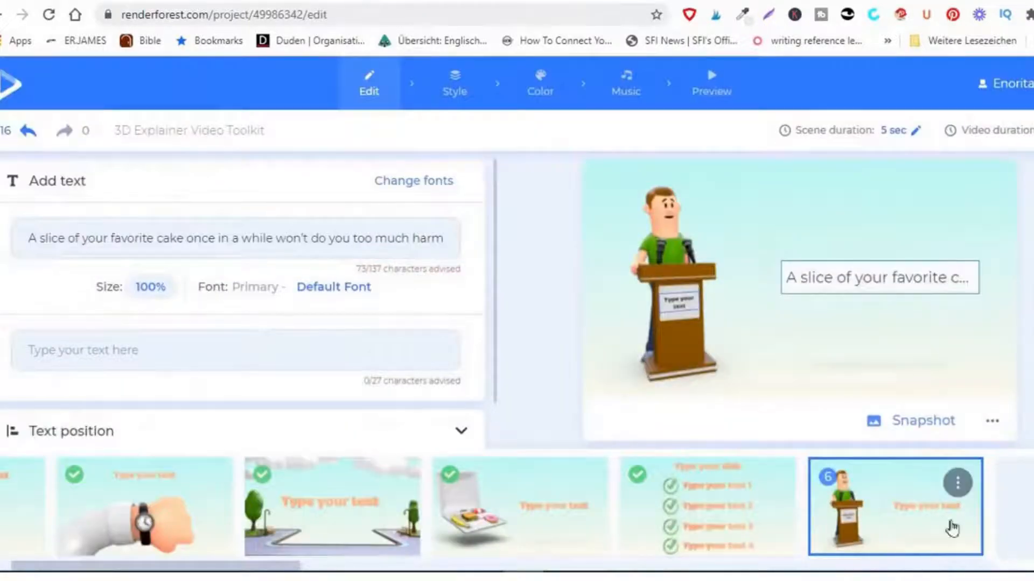
Replace the text of the sixth scene, the man at the tribune, with "Longrich vitamins and supplements cotains that".
left_click(442, 242)
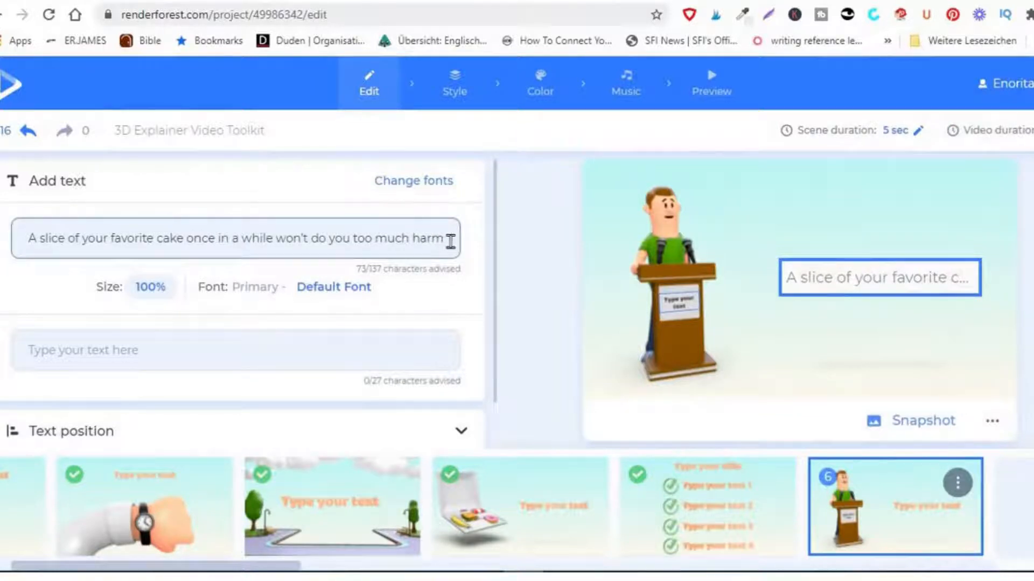
key("BackSpace")
key("BackSpace")
key("BackSpace")
key("BackSpace")
key("BackSpace")
key("BackSpace")
key("BackSpace")
key("BackSpace")
key("BackSpace")
key("BackSpace")
key("BackSpace")
key("BackSpace")
key("BackSpace")
key("BackSpace")
key("BackSpace")
key("BackSpace")
key("BackSpace")
key("BackSpace")
key("BackSpace")
key("BackSpace")
key("BackSpace")
key("BackSpace")
key("BackSpace")
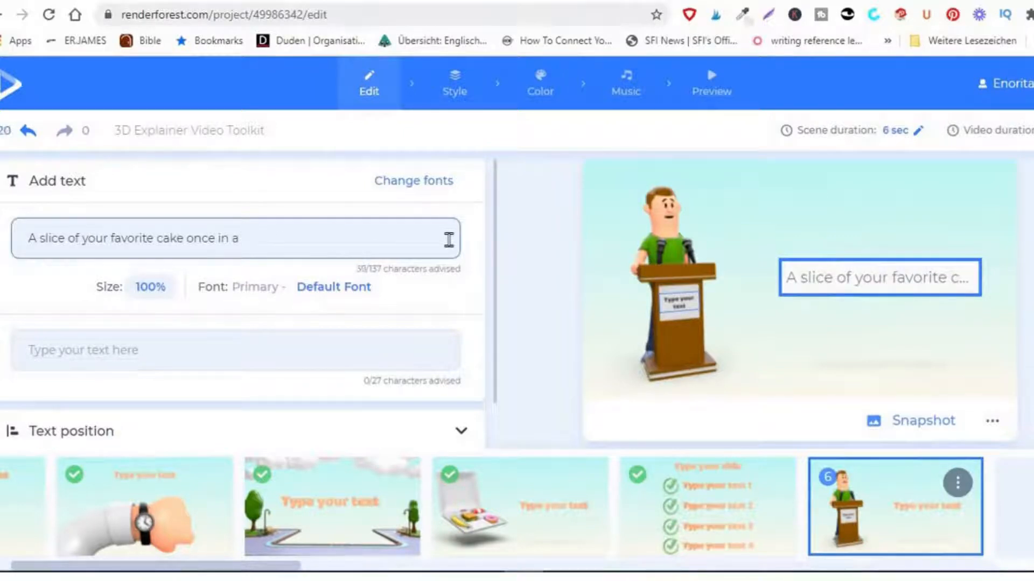
key("BackSpace")
key("BackSpace")
key("BackSpace")
key("BackSpace")
key("BackSpace")
key("BackSpace")
key("BackSpace")
key("BackSpace")
key("BackSpace")
key("BackSpace")
key("BackSpace")
key("BackSpace")
key("BackSpace")
key("BackSpace")
key("BackSpace")
key("BackSpace")
key("BackSpace")
key("BackSpace")
key("BackSpace")
key("BackSpace")
key("BackSpace")
key("BackSpace")
key("BackSpace")
key("BackSpace")
key("BackSpace")
key("BackSpace")
key("BackSpace")
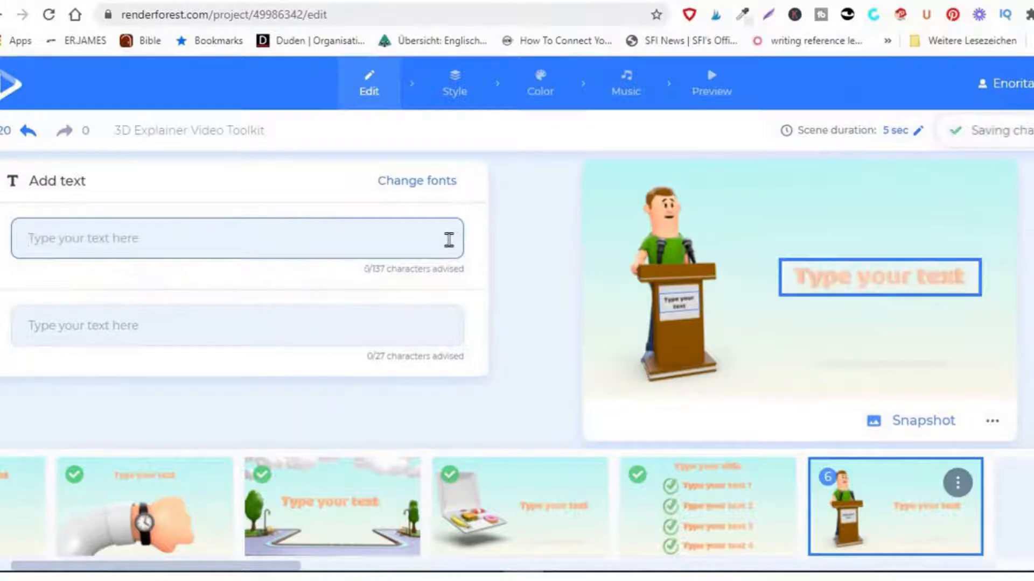
type("Longrich vit")
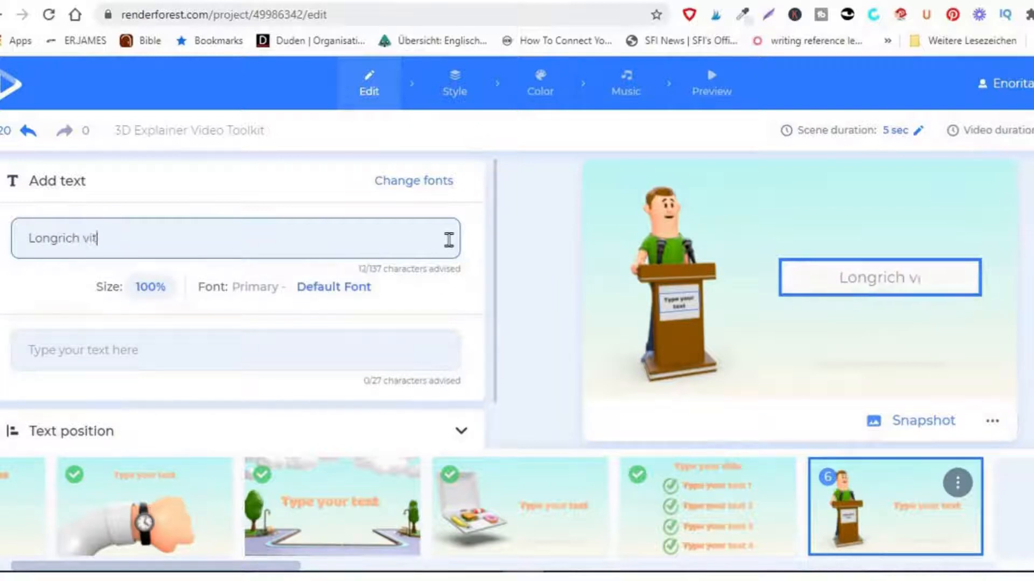
type("amins an")
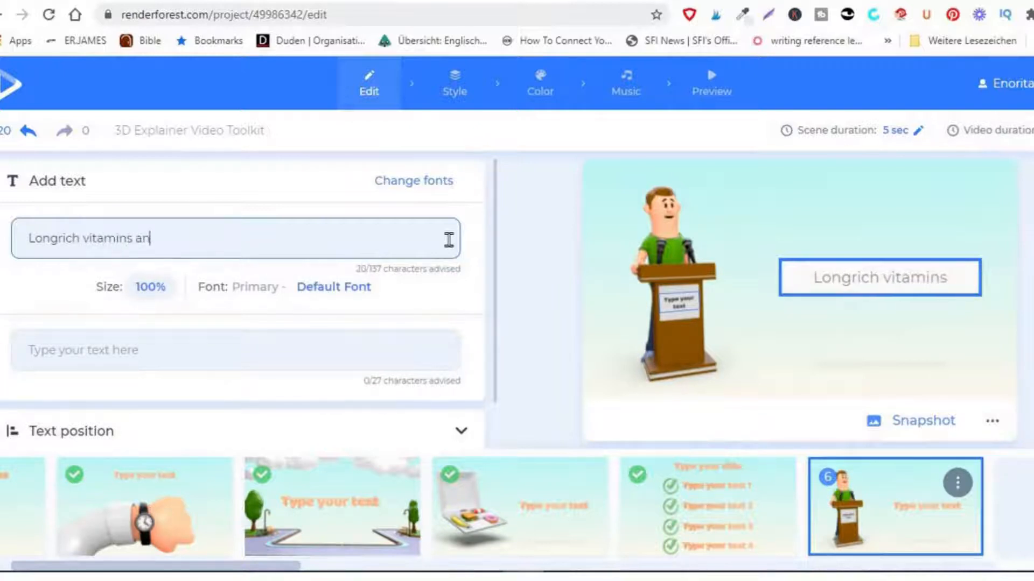
type("d supplements")
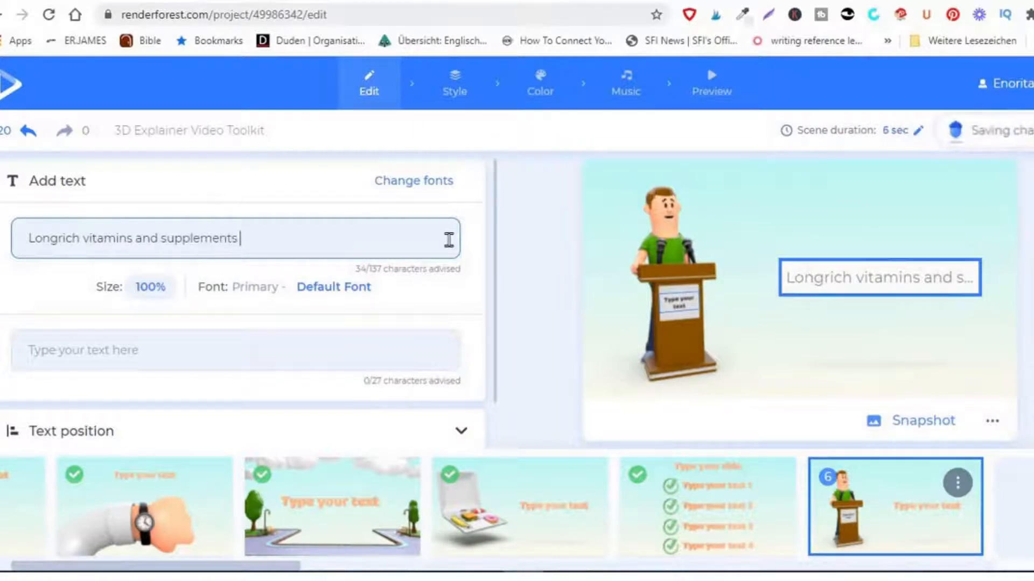
type(" cotains")
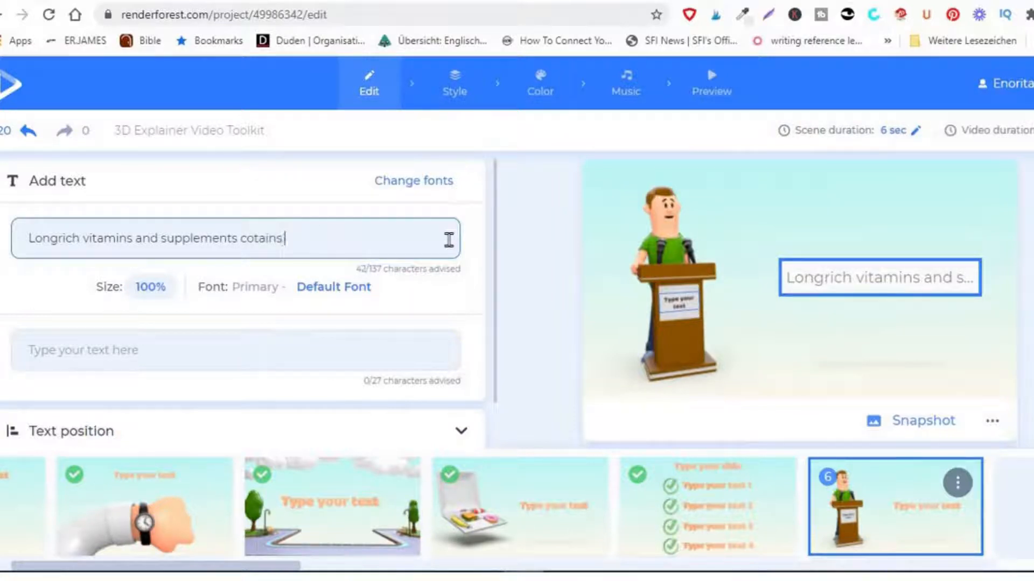
type(" that")
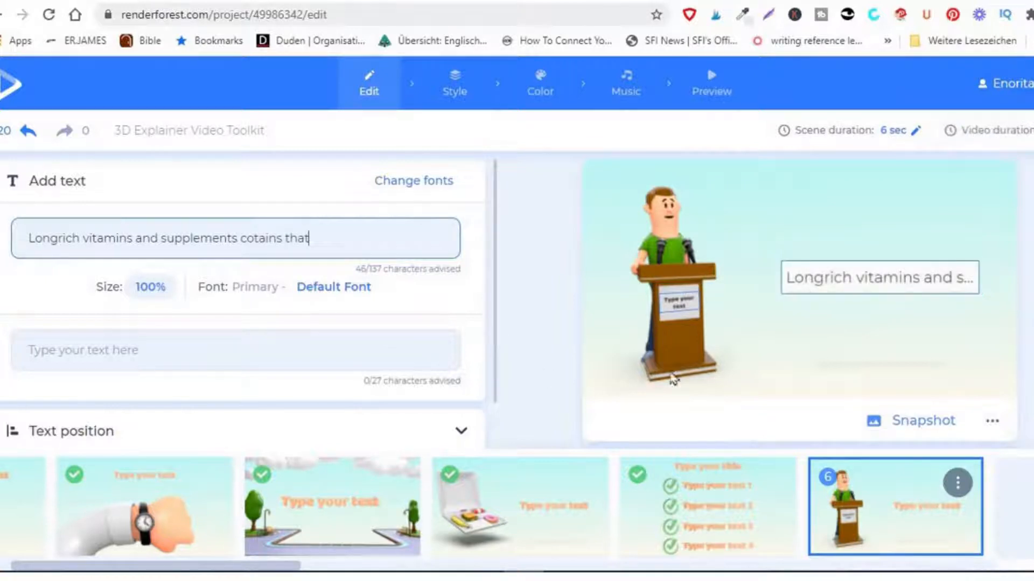
Extend the seventh scene's water dispenser text to read "2. Drink more alkaine water using longrich alkaline cup".
mouse_move(976, 499)
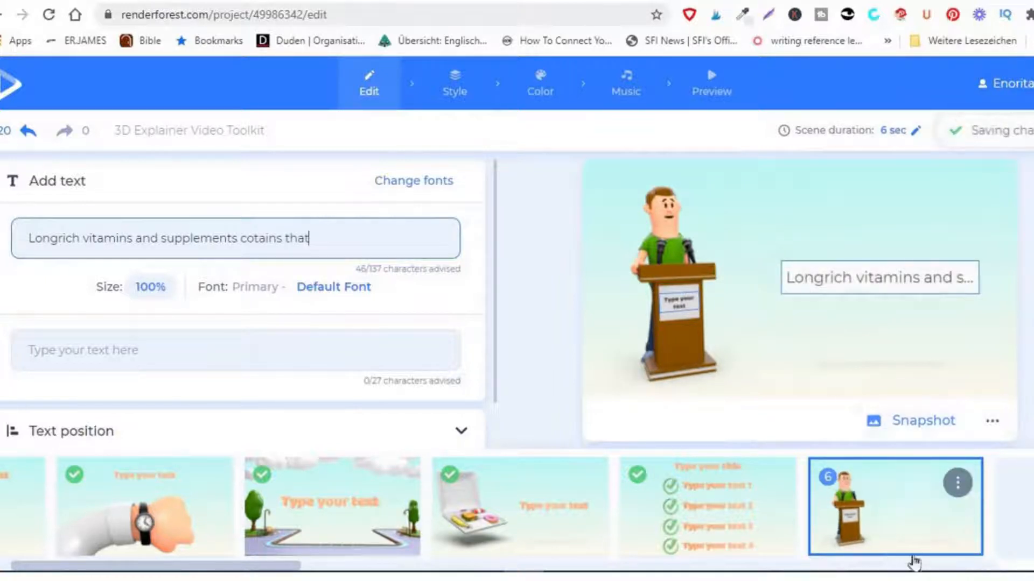
left_click_drag(281, 568, 458, 568)
left_click(446, 515)
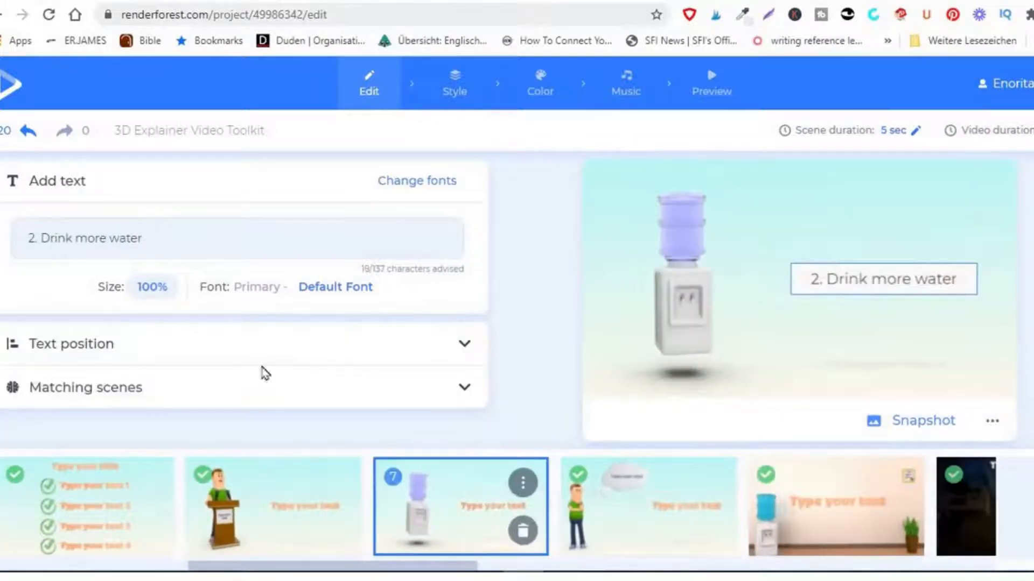
left_click(110, 238)
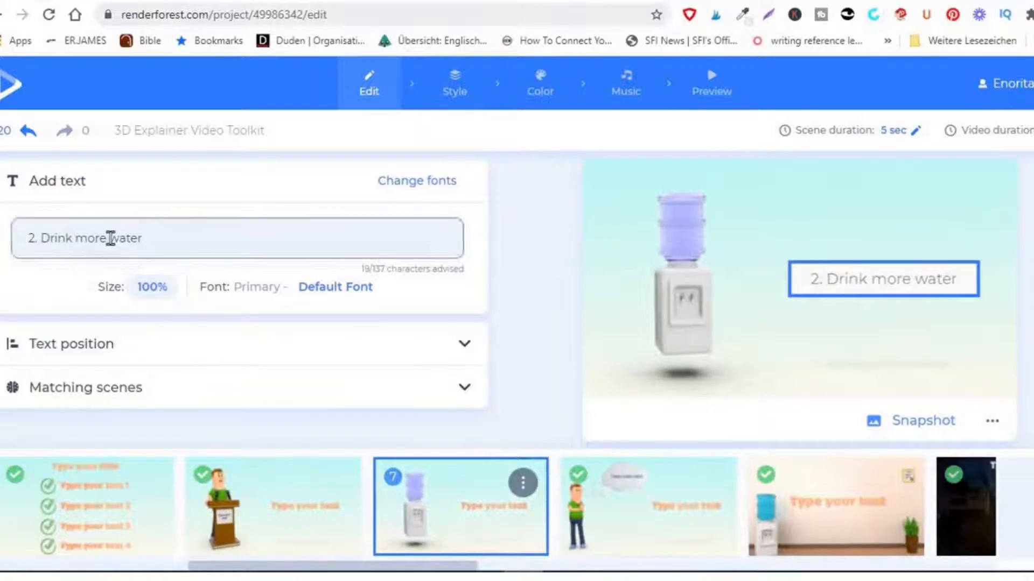
type("alkaine")
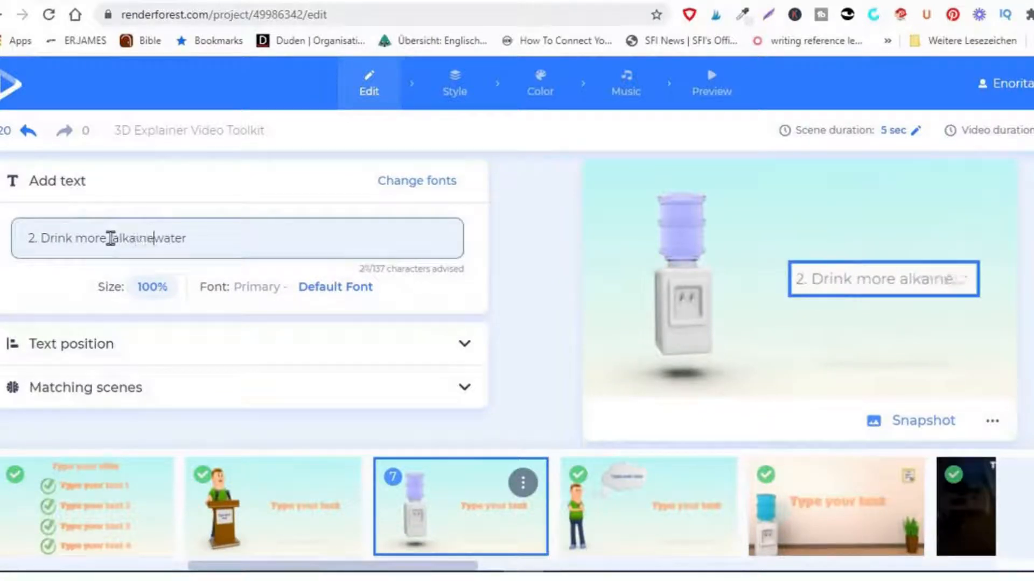
left_click(205, 239)
type("using longr")
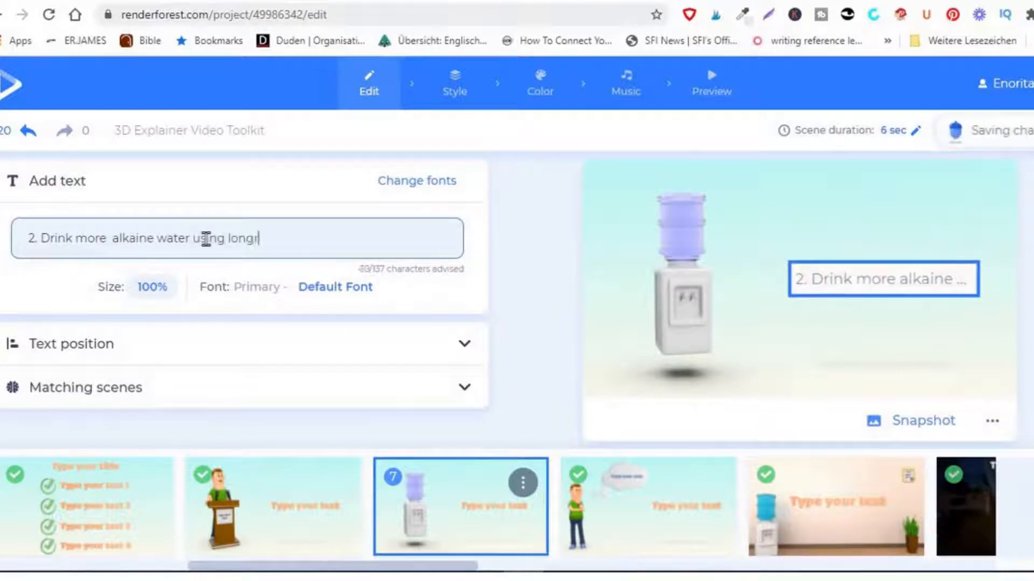
type("ich")
type(" alk")
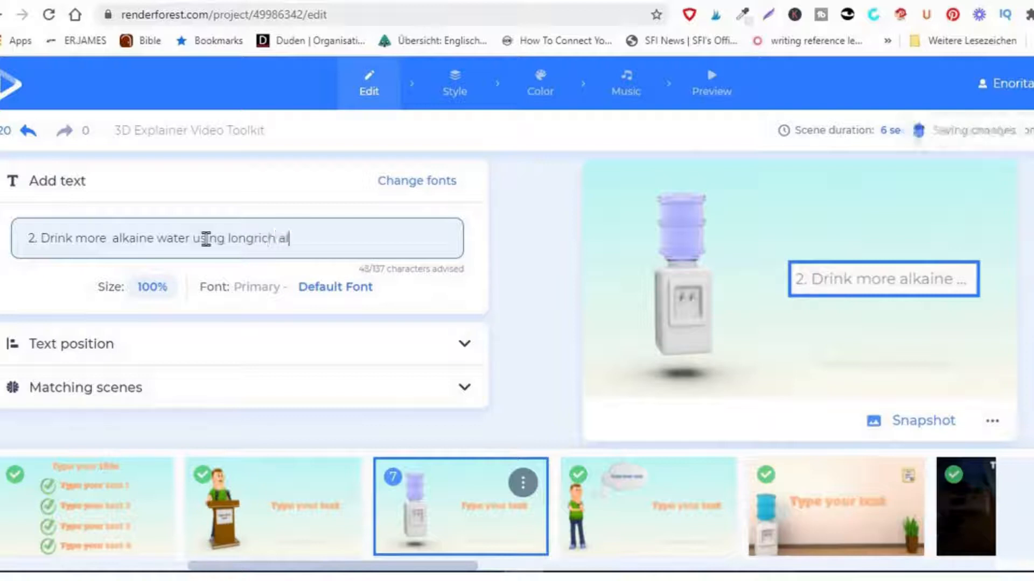
type("aline")
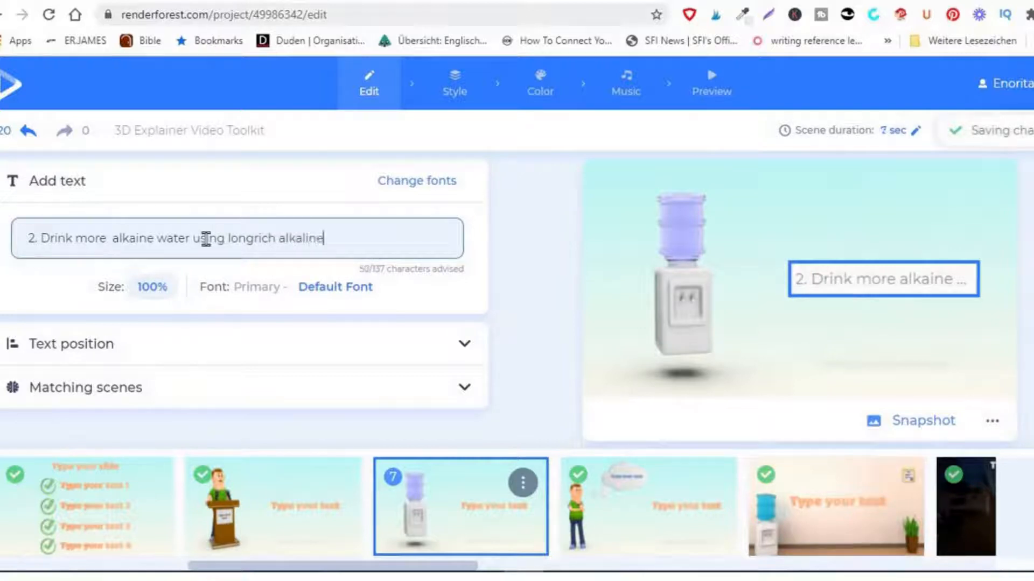
type(" cup")
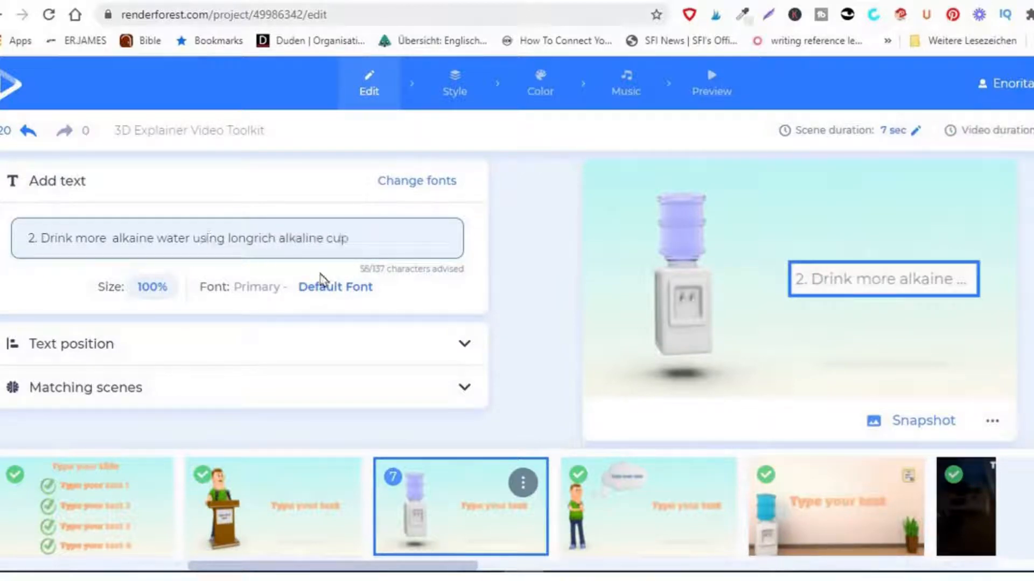
Review the texts of scenes eight to ten and delete the eleventh scene, showing the man reading a newspaper in a rocking chair.
left_click(603, 508)
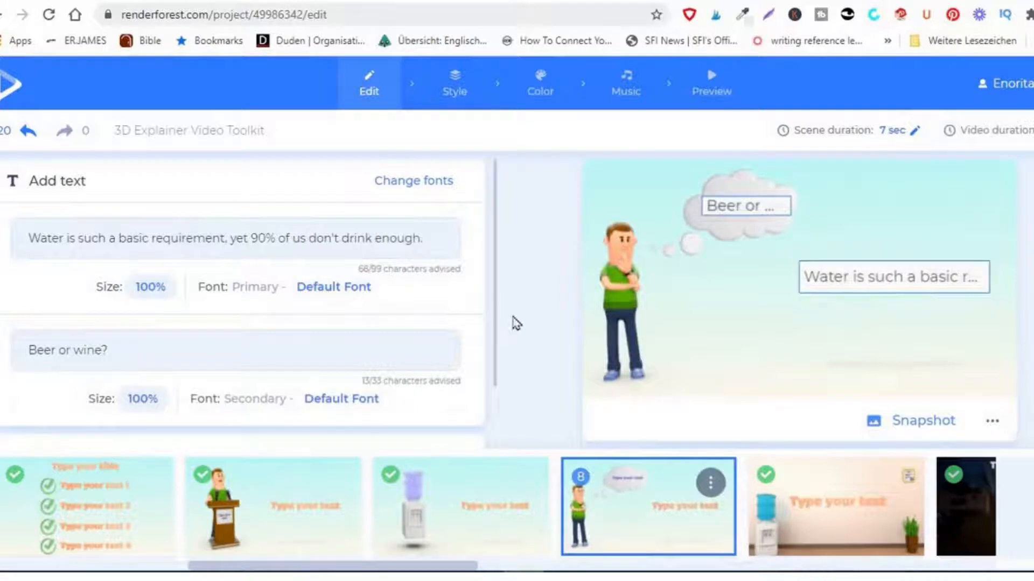
left_click(831, 519)
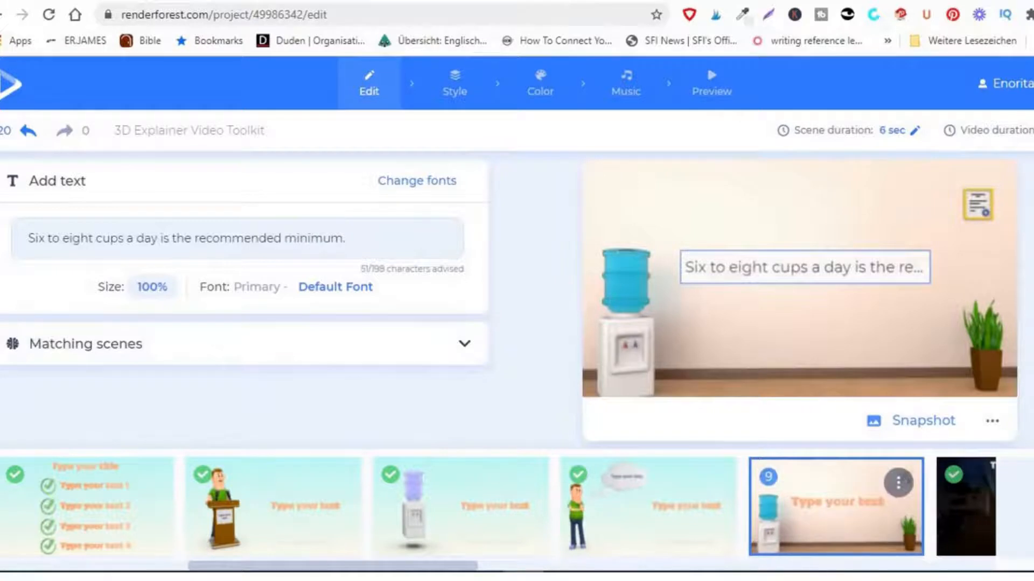
left_click_drag(467, 569, 588, 569)
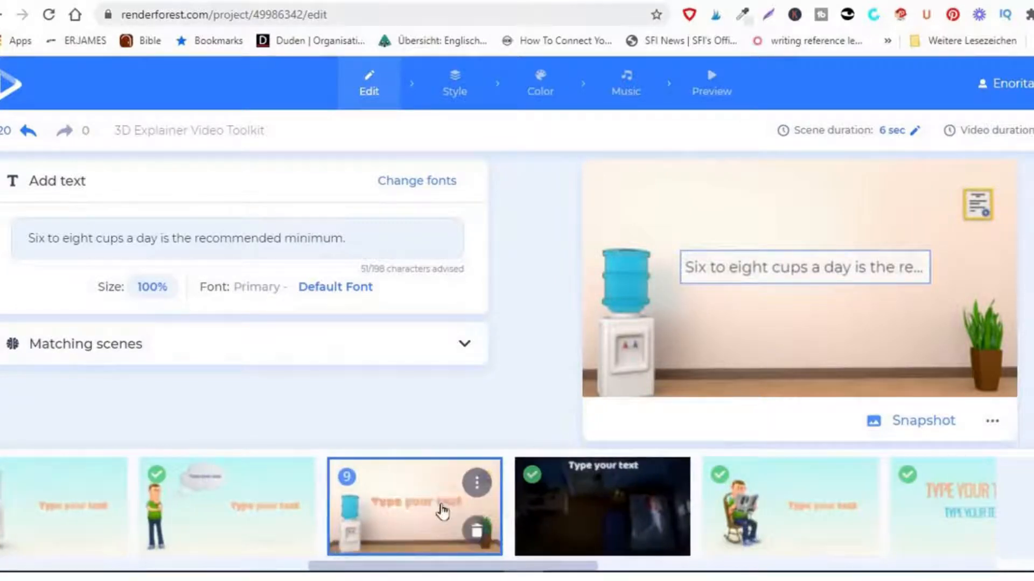
left_click(573, 519)
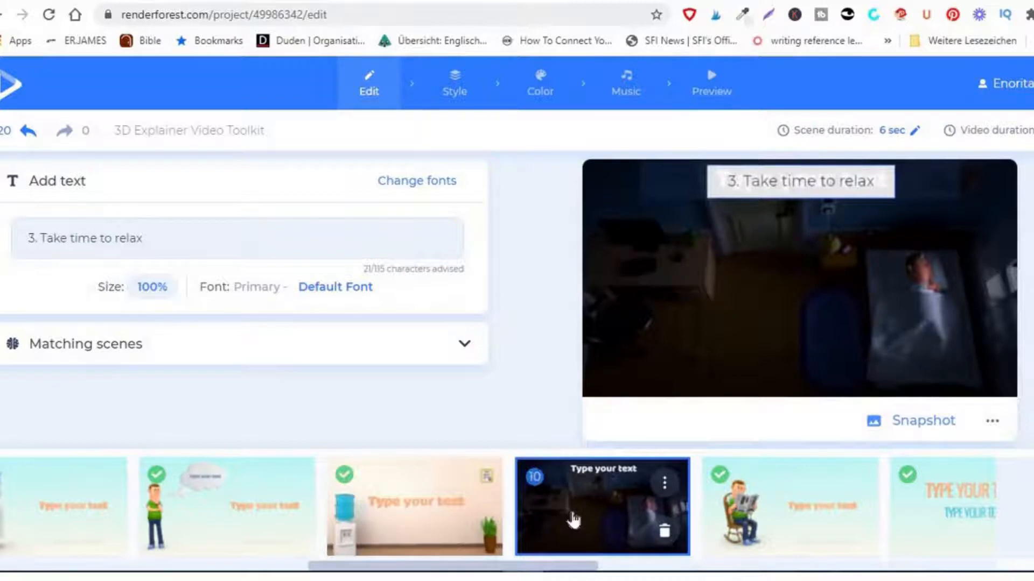
left_click(741, 506)
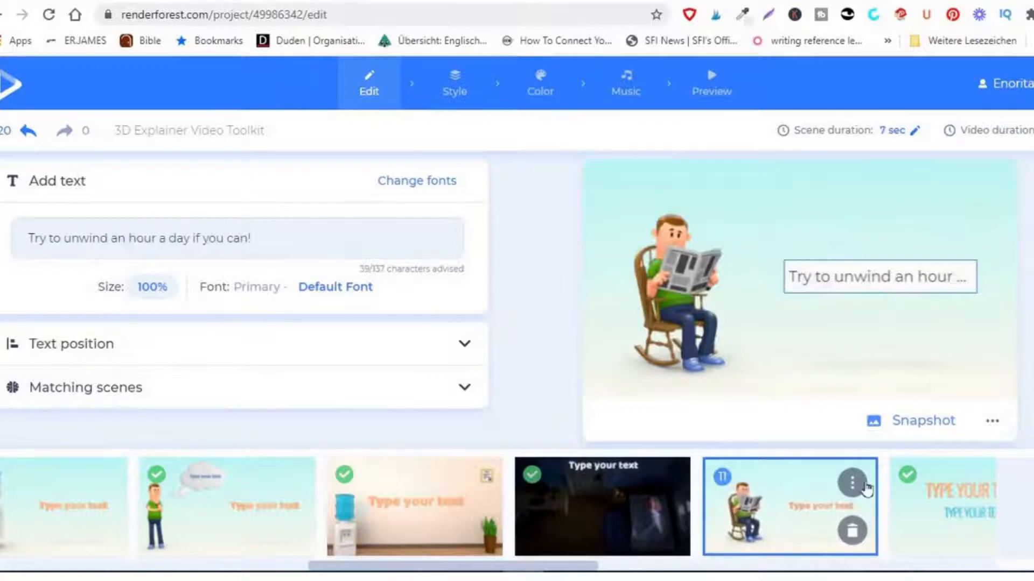
left_click(853, 531)
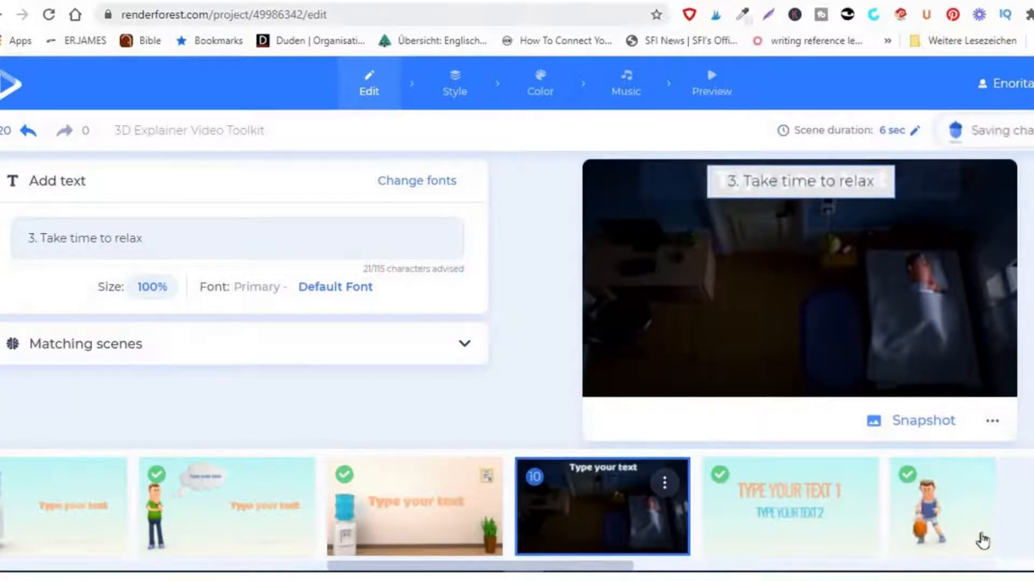
Delete the twelfth scene, showing the basketball player with the text "4. Get moving".
scroll(645, 555, "down", 5)
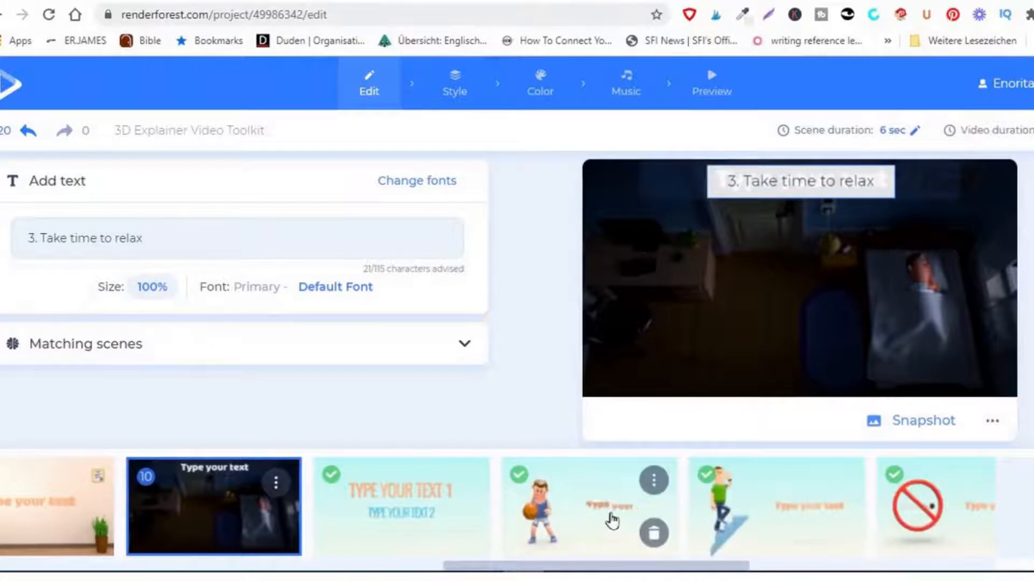
left_click(612, 520)
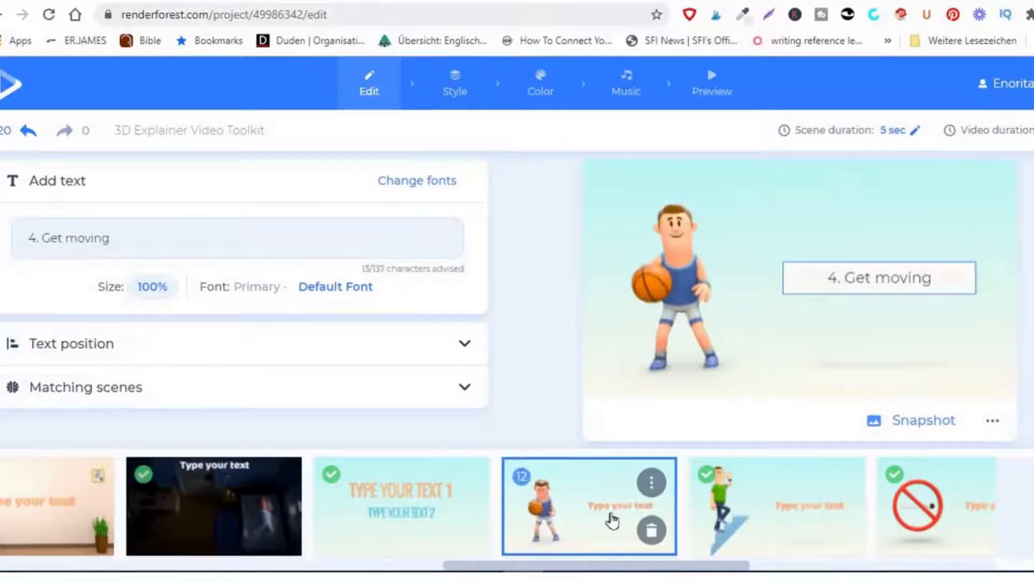
left_click(651, 532)
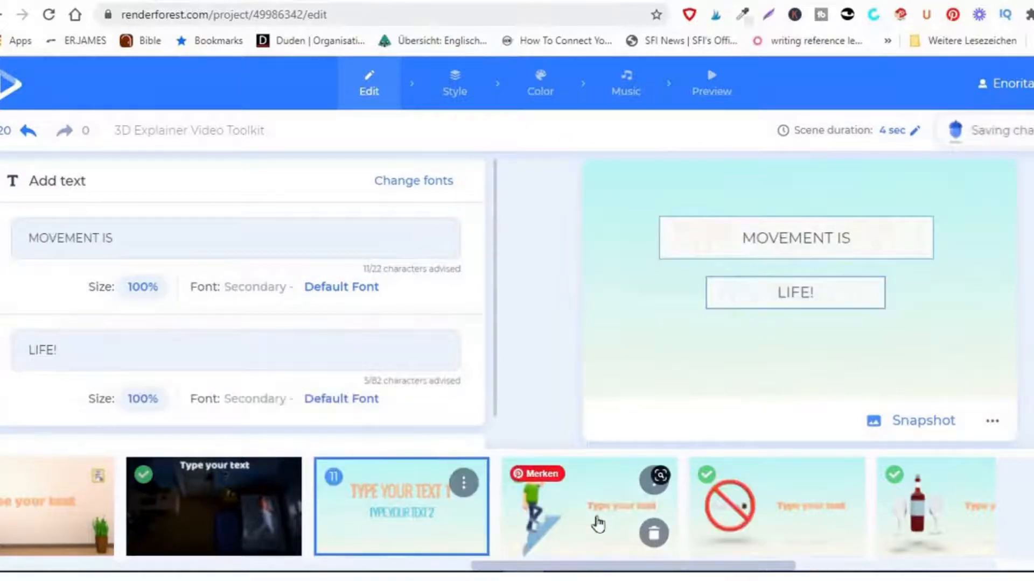
Change the stair-climbing scene's text to "Get moving .Try to run up and down the stairs a few times.".
left_click(598, 525)
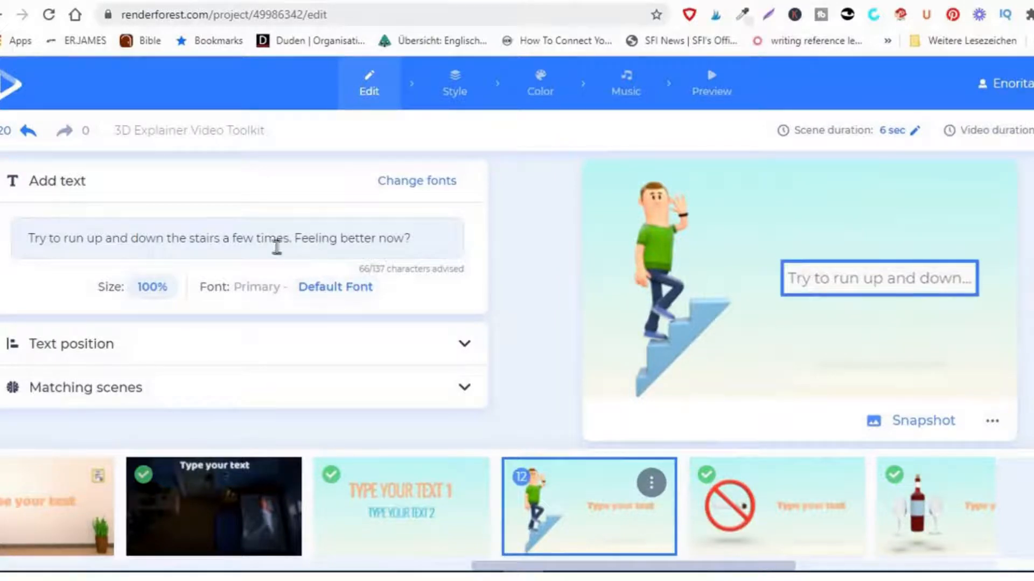
left_click(412, 240)
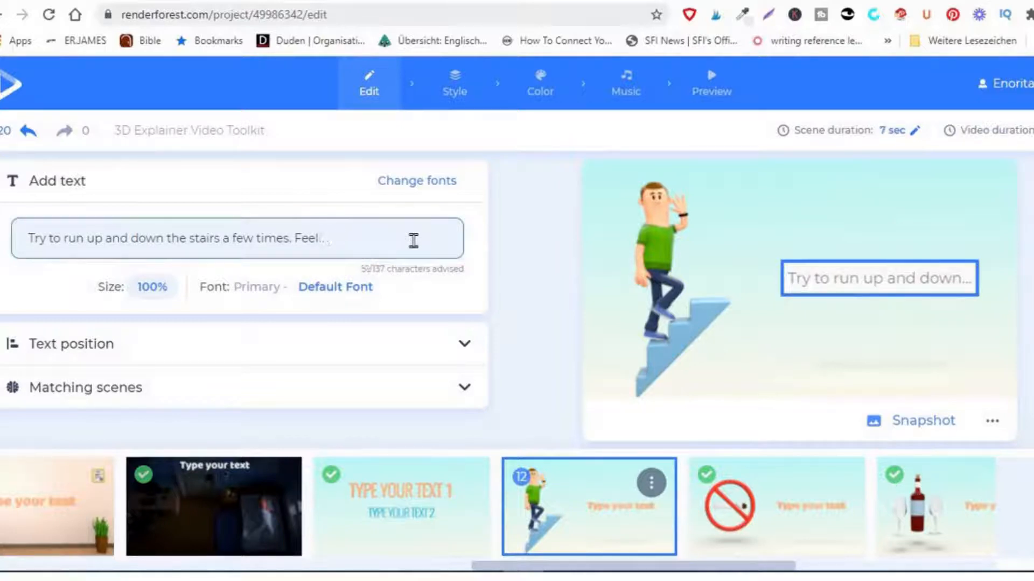
key("BackSpace")
key("BackSpace")
left_click(26, 243)
type("Get mo")
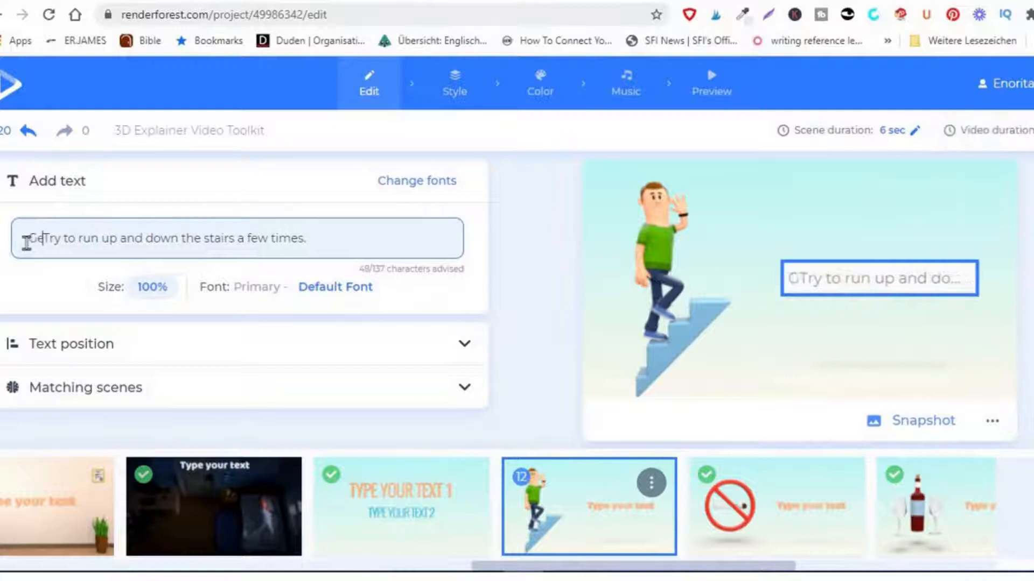
type("v")
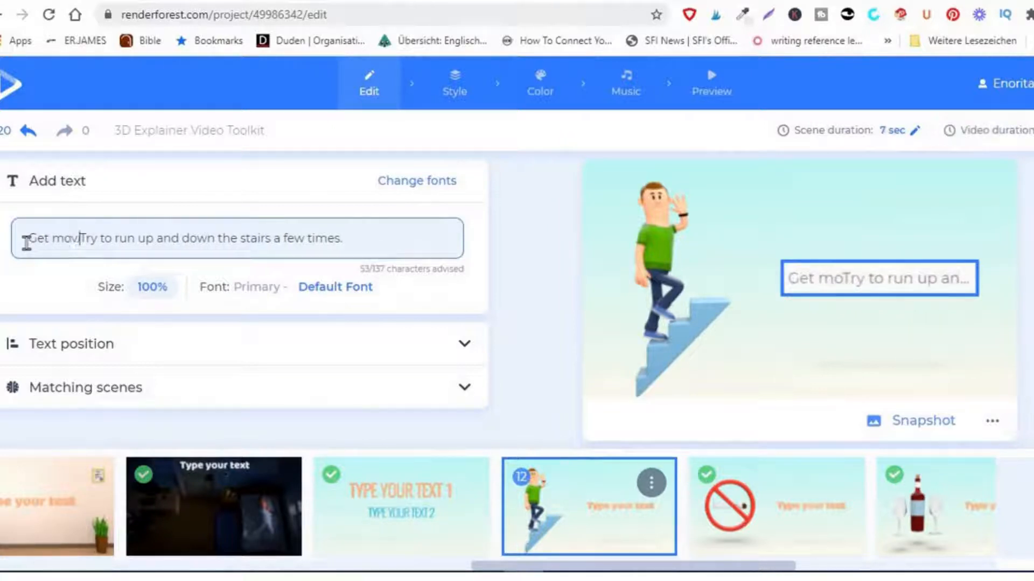
type("ing ")
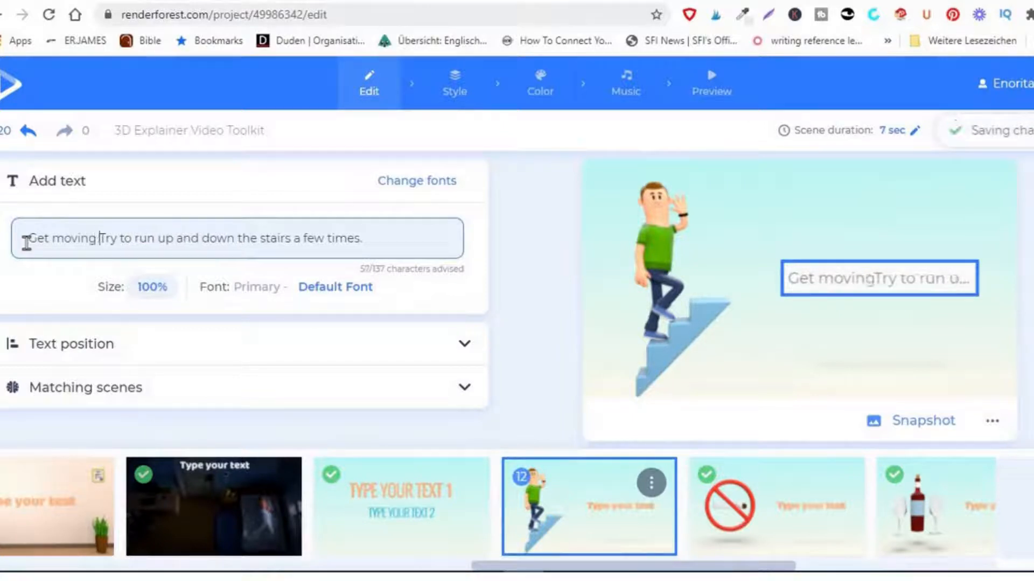
type(".")
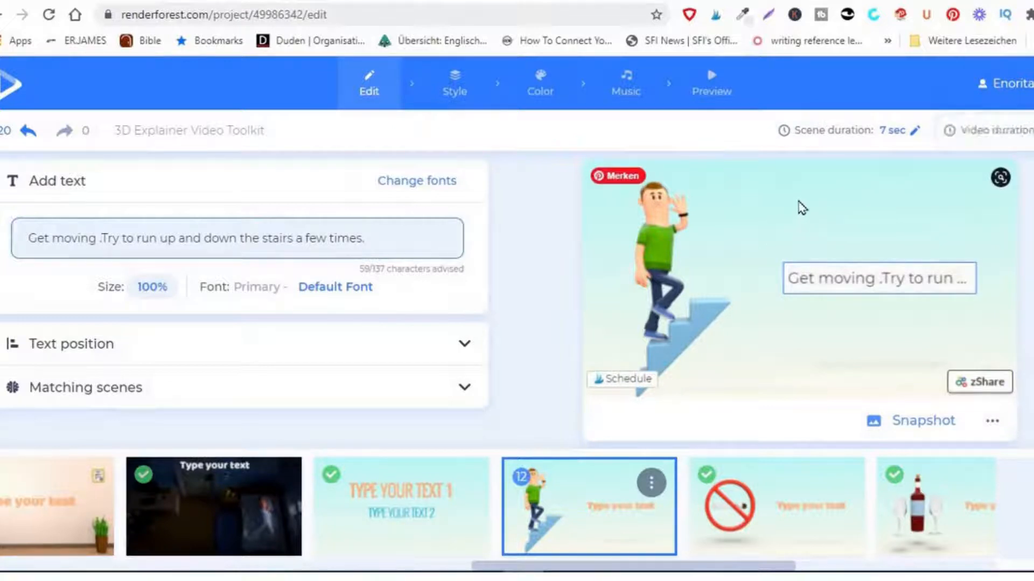
Set the duration of the stair-climbing scene to 6 sec and save it.
left_click(891, 131)
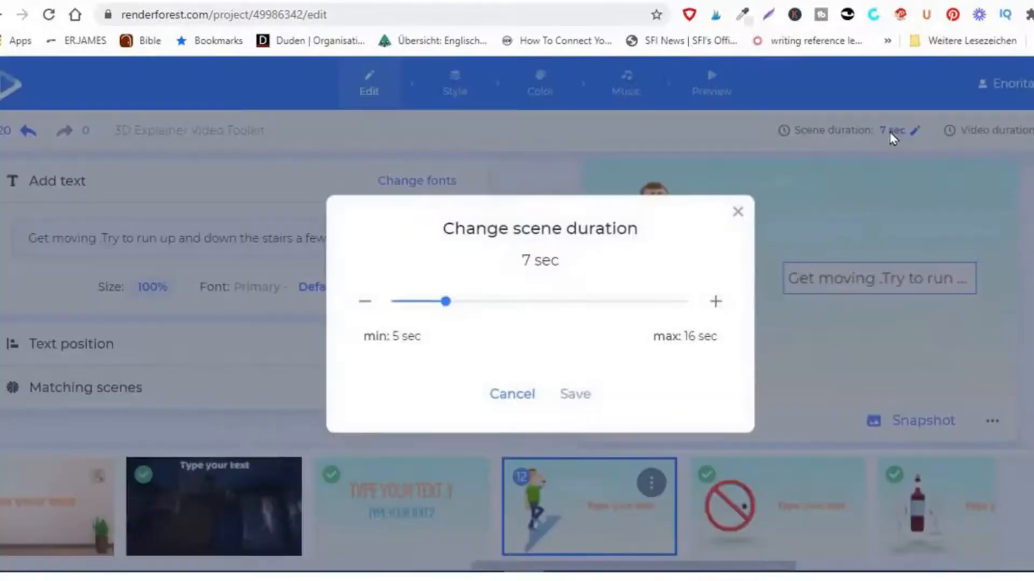
left_click_drag(442, 305, 433, 306)
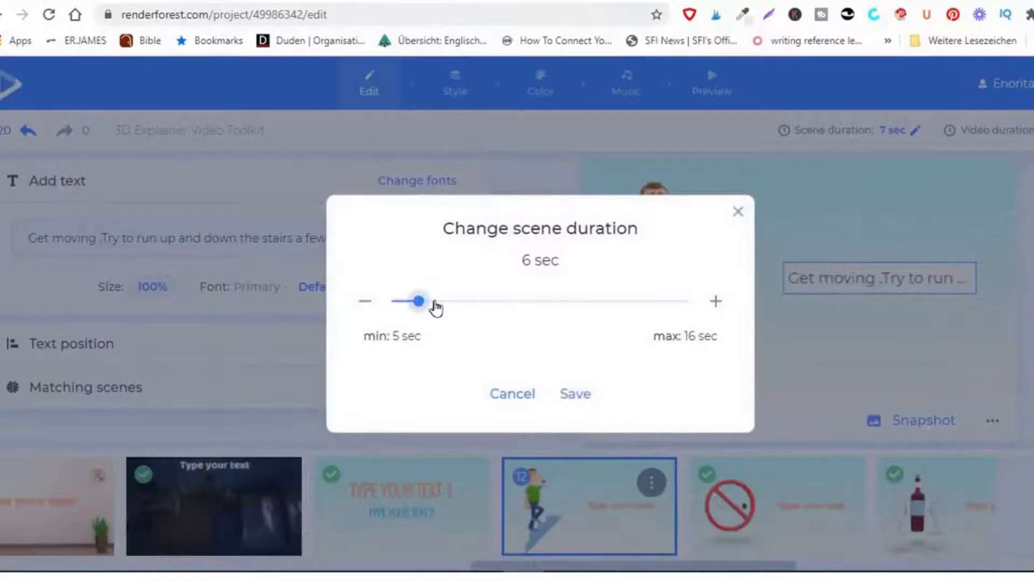
left_click(569, 401)
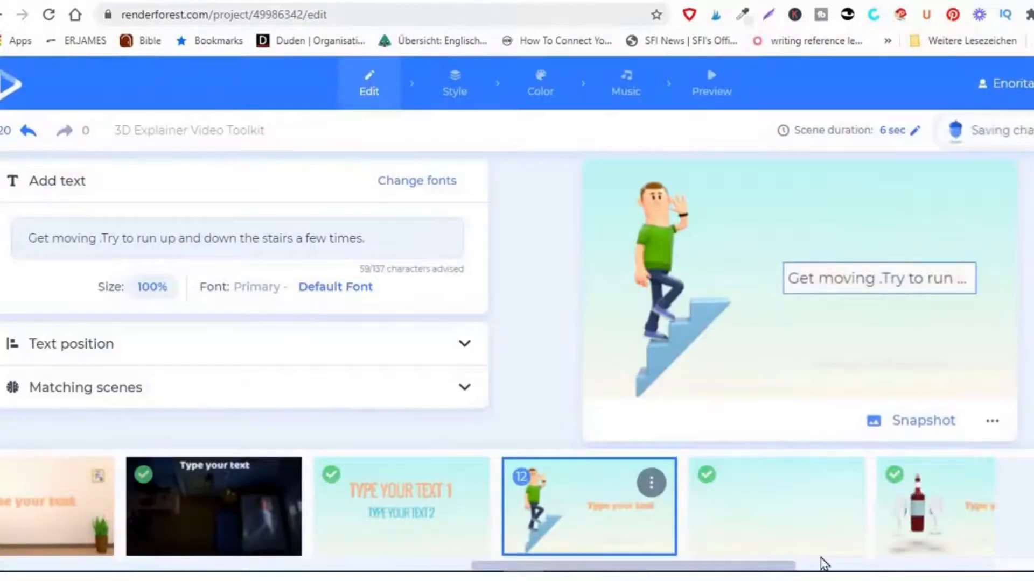
left_click_drag(759, 562, 813, 566)
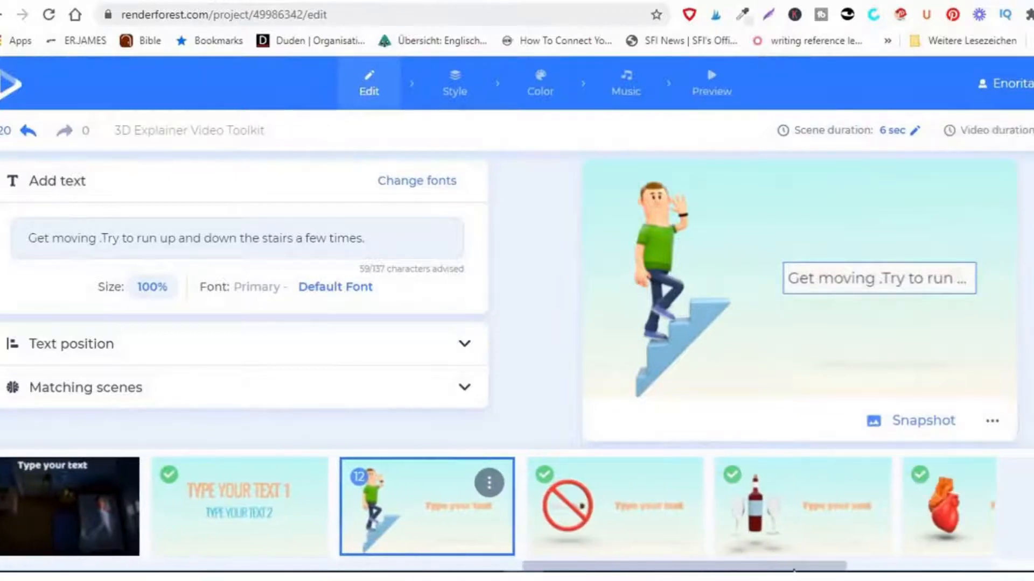
Append "Especially Longrich redwine" to the end of the red wine scene's text.
left_click(648, 529)
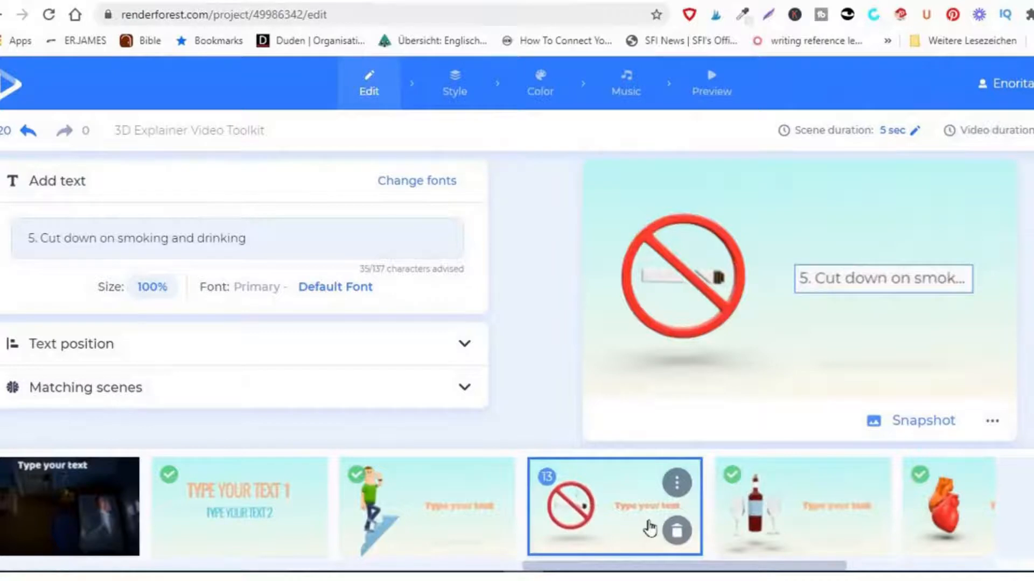
left_click(793, 519)
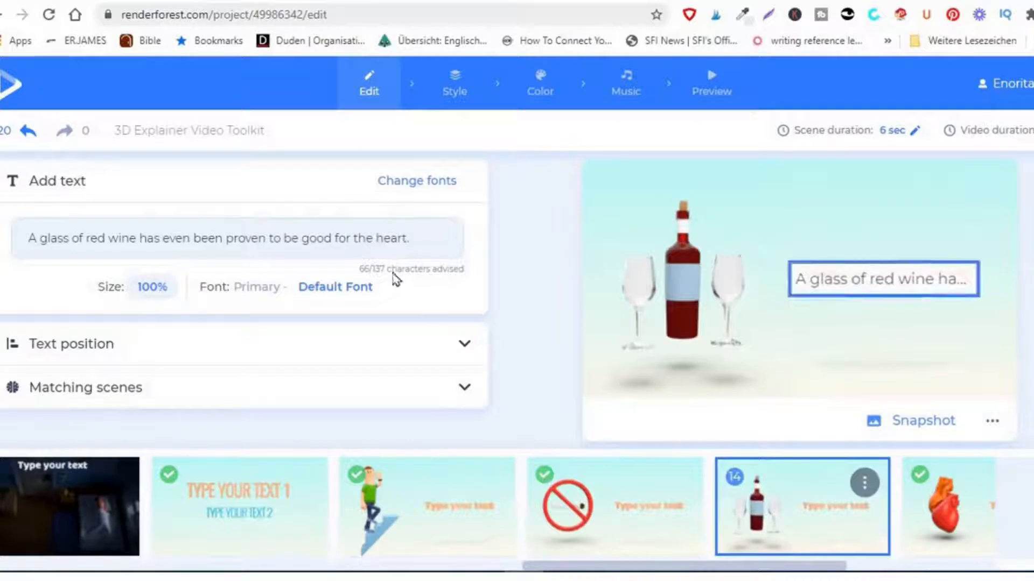
left_click(419, 242)
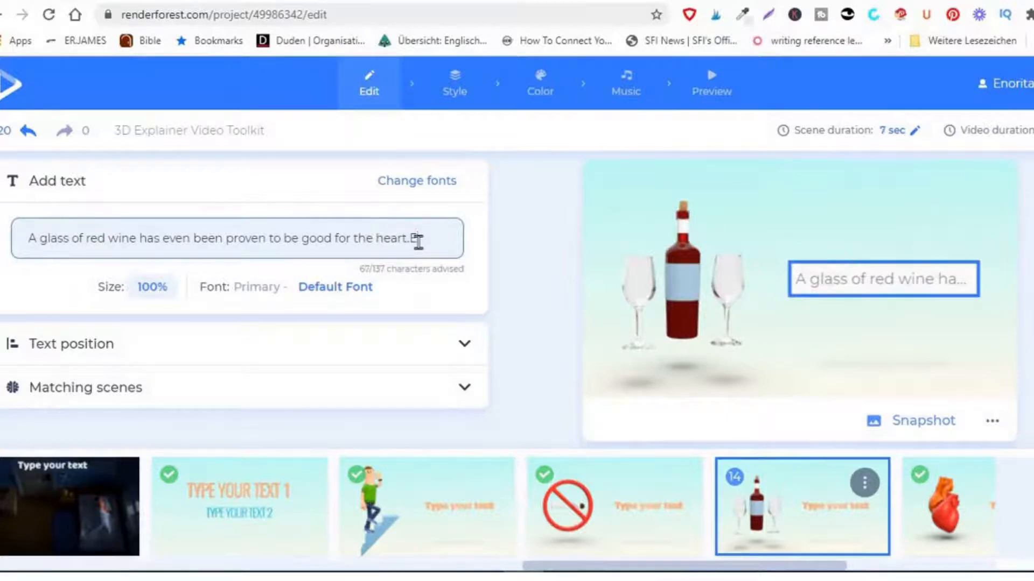
type("Especia")
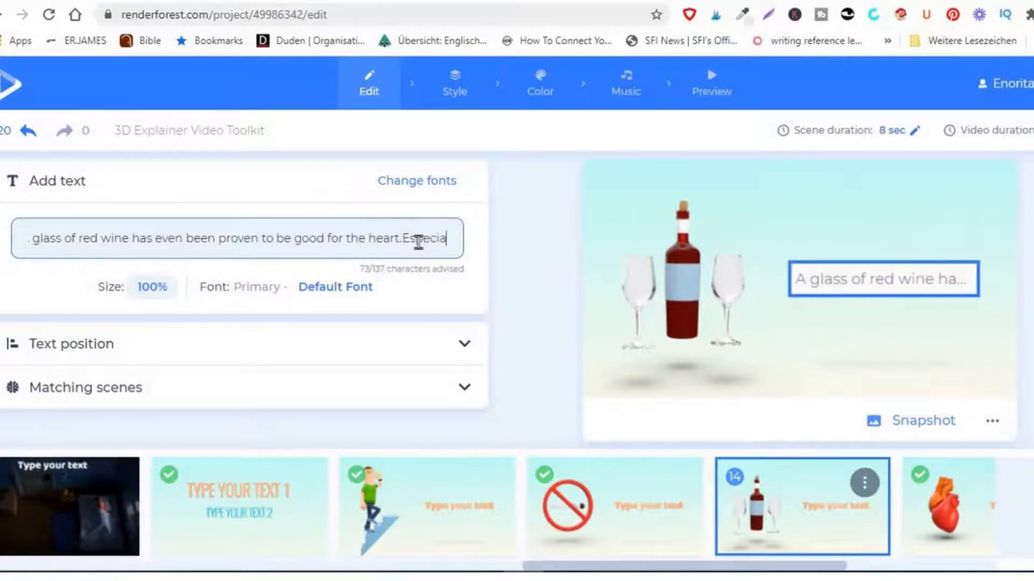
type("lly Lon")
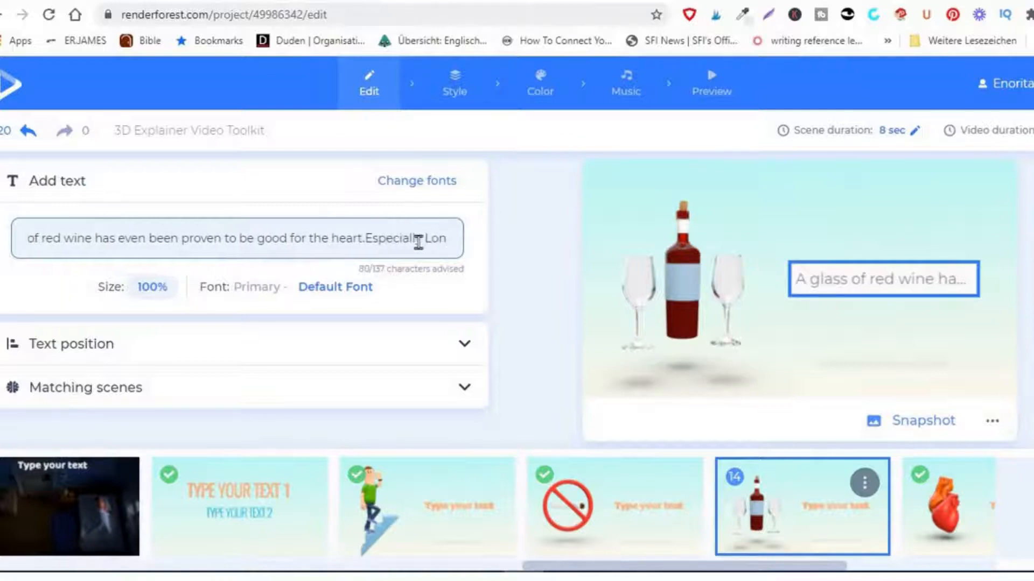
type("gric")
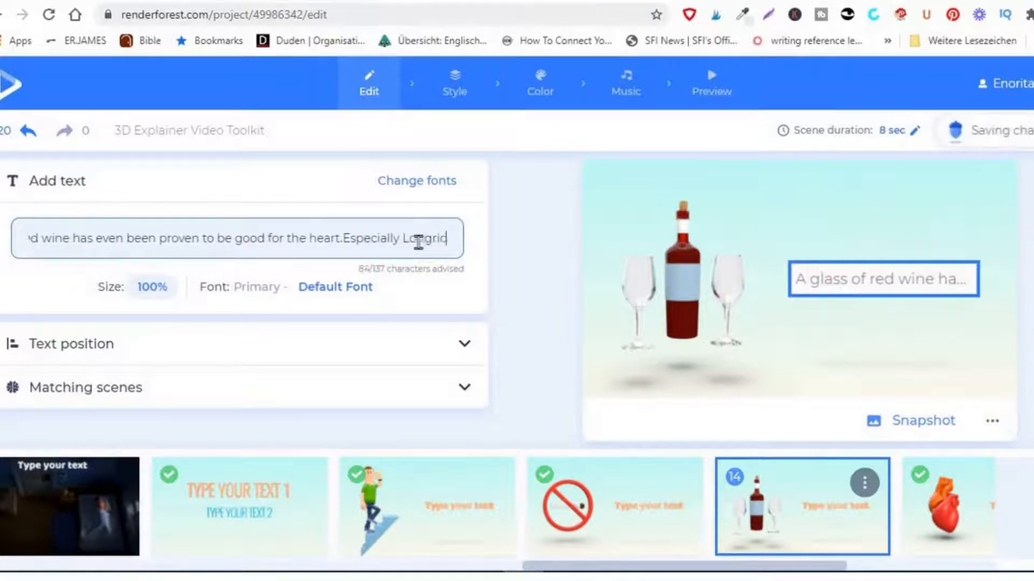
type("h red")
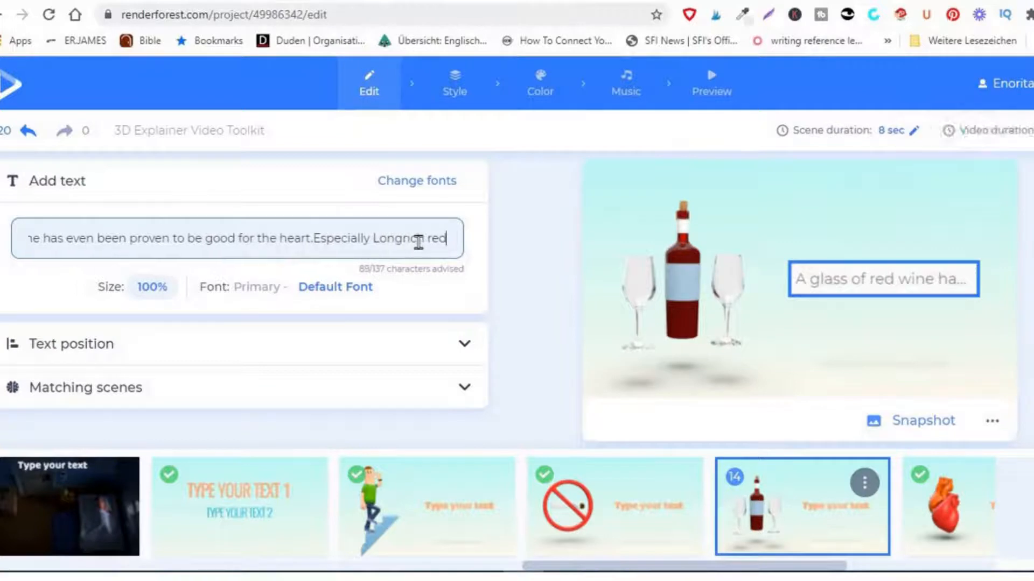
type("wine")
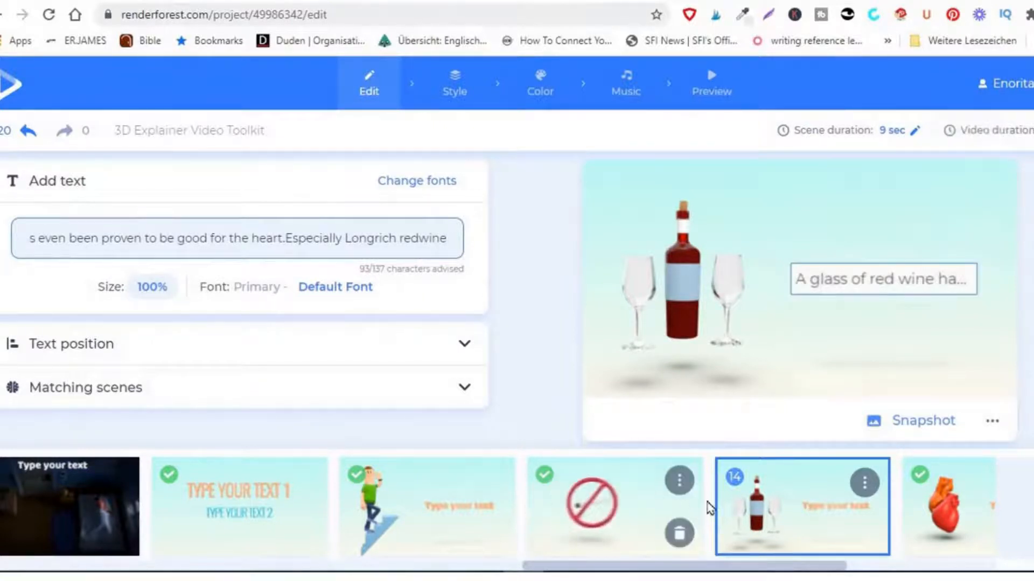
Extend the "STAY HEALTHY!" scene's text with "start taking longrich vitamins and supplements".
left_click_drag(690, 568, 758, 566)
left_click(775, 529)
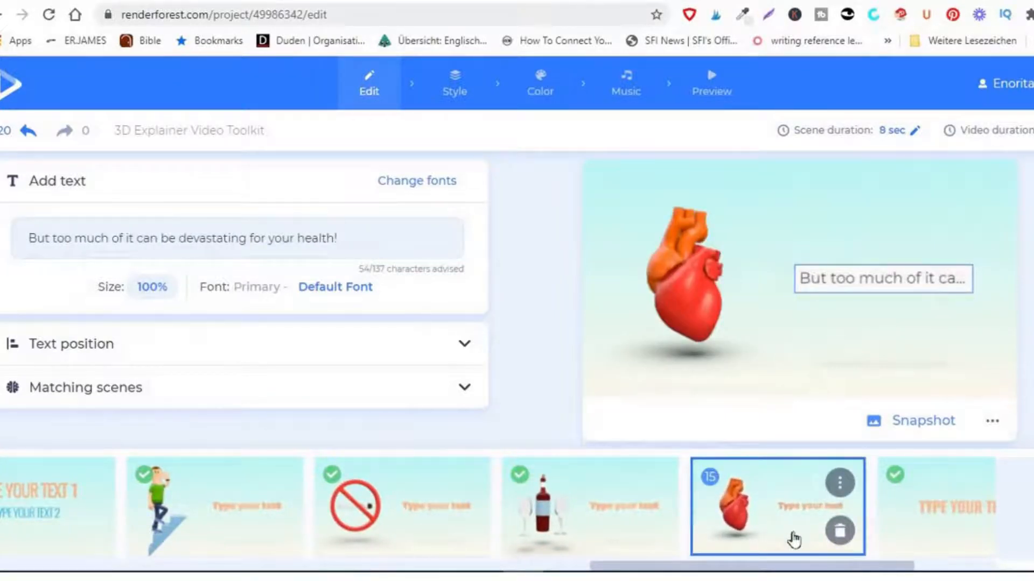
left_click_drag(833, 570, 889, 568)
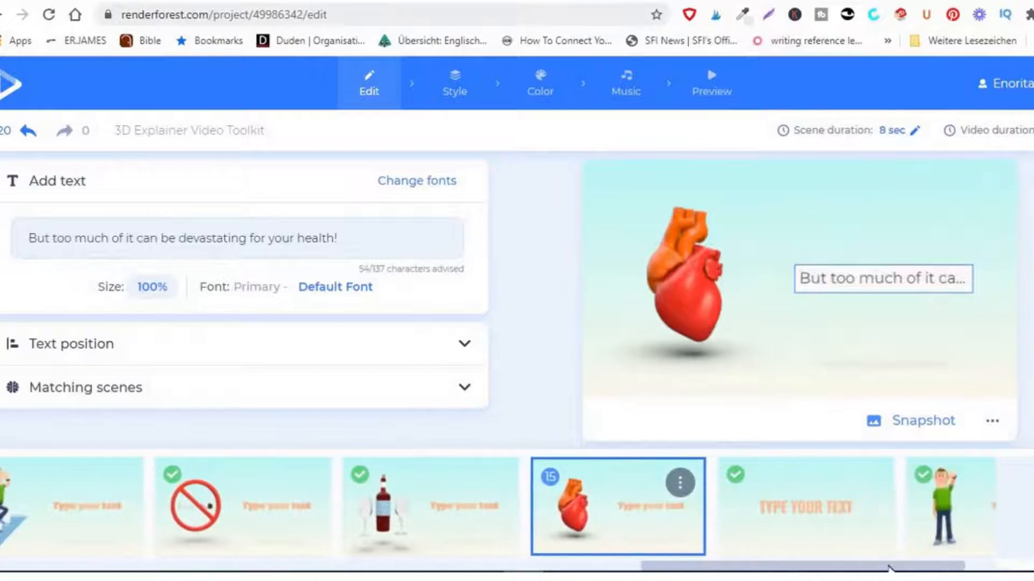
left_click(820, 530)
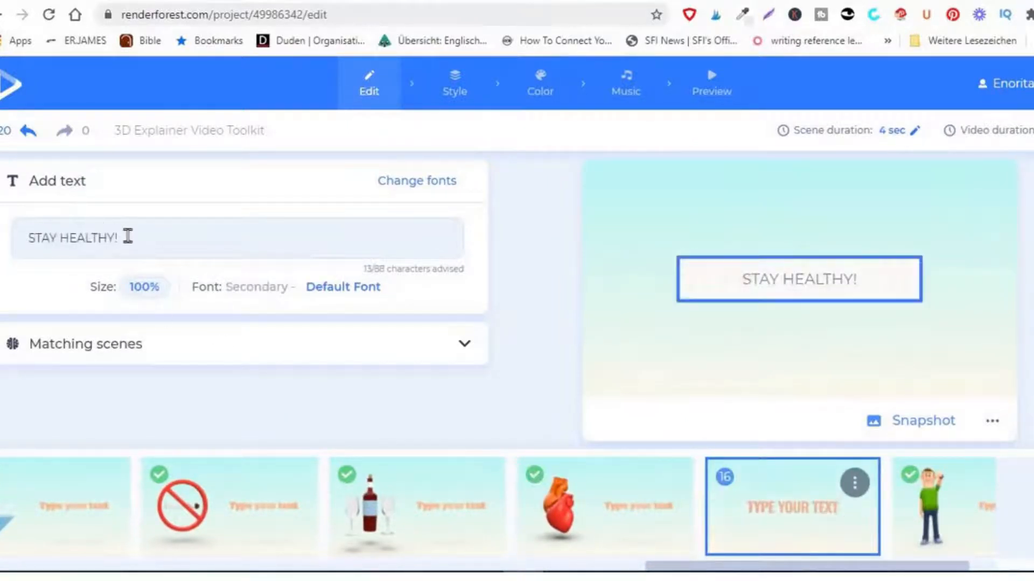
left_click(134, 238)
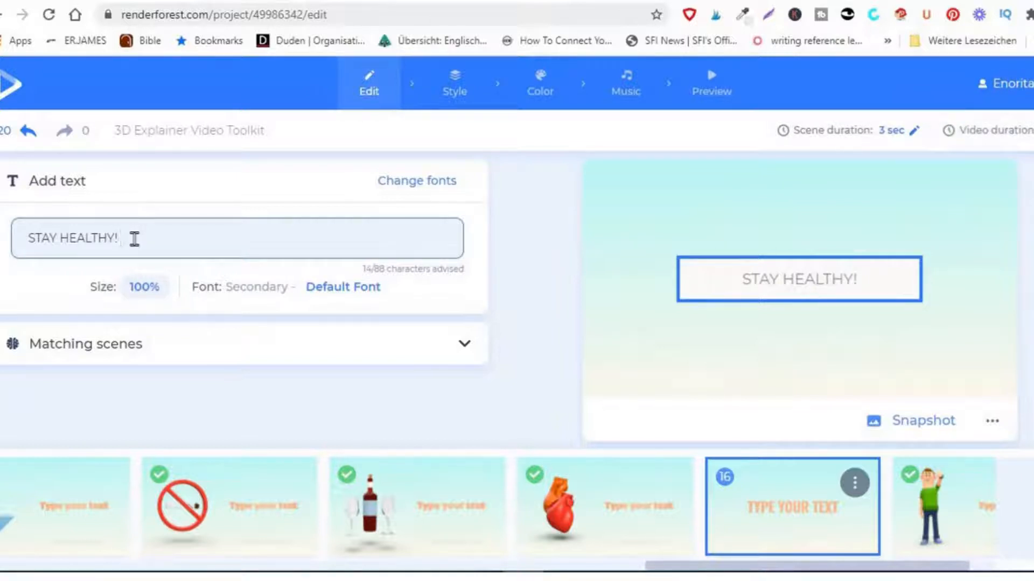
type("st")
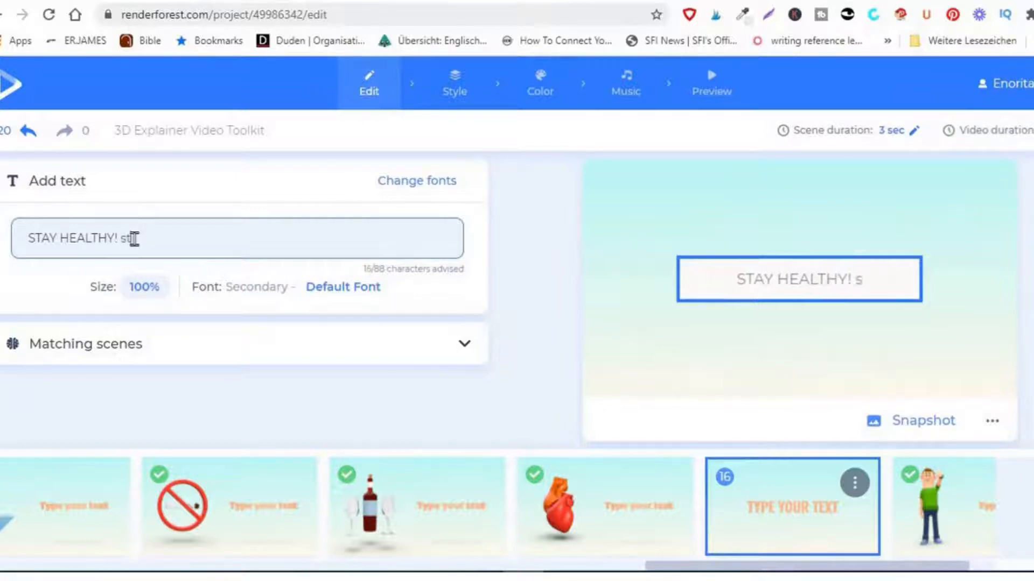
type("art taking longrich vita")
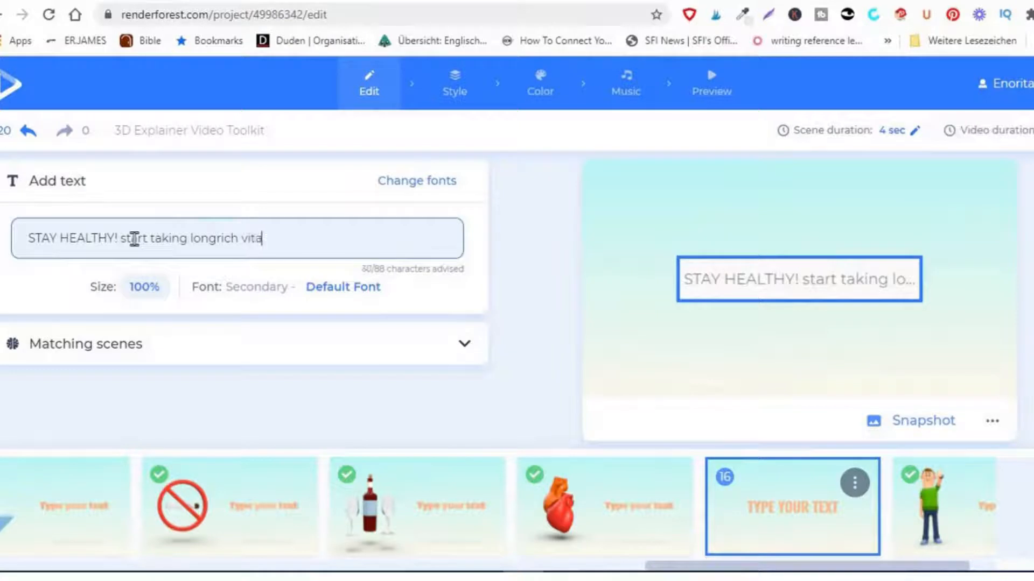
type("mins a")
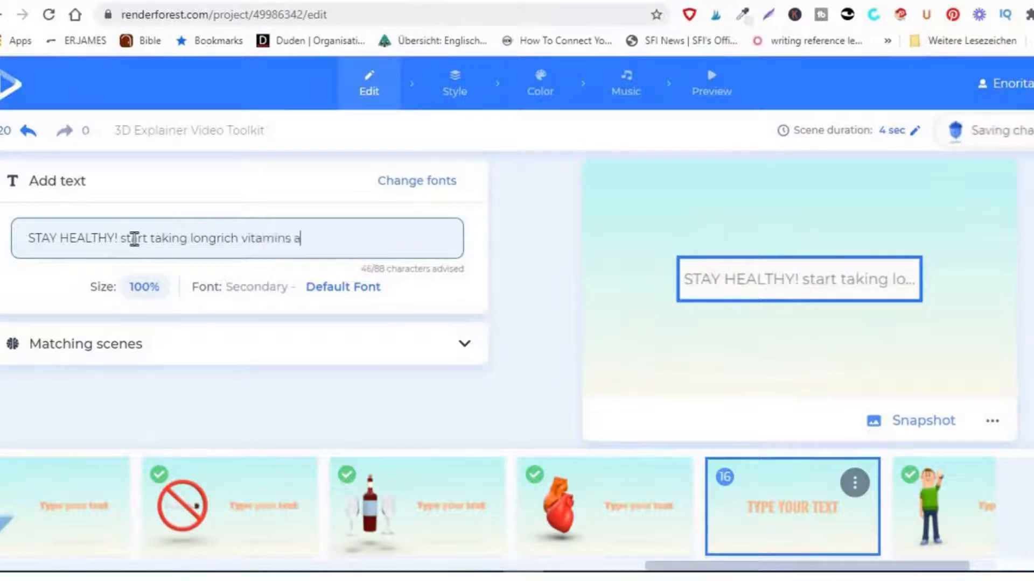
type("nd supplements")
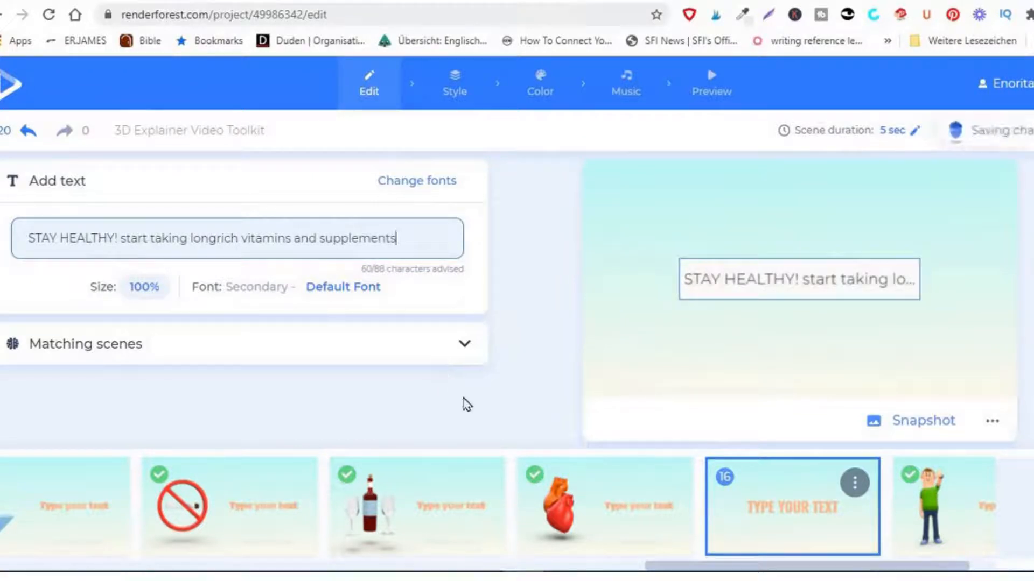
Replace the final scene's "Thanks for watching!" text with "REGISTER AS A LONGRICH DISTRIBUTOR".
left_click(931, 505)
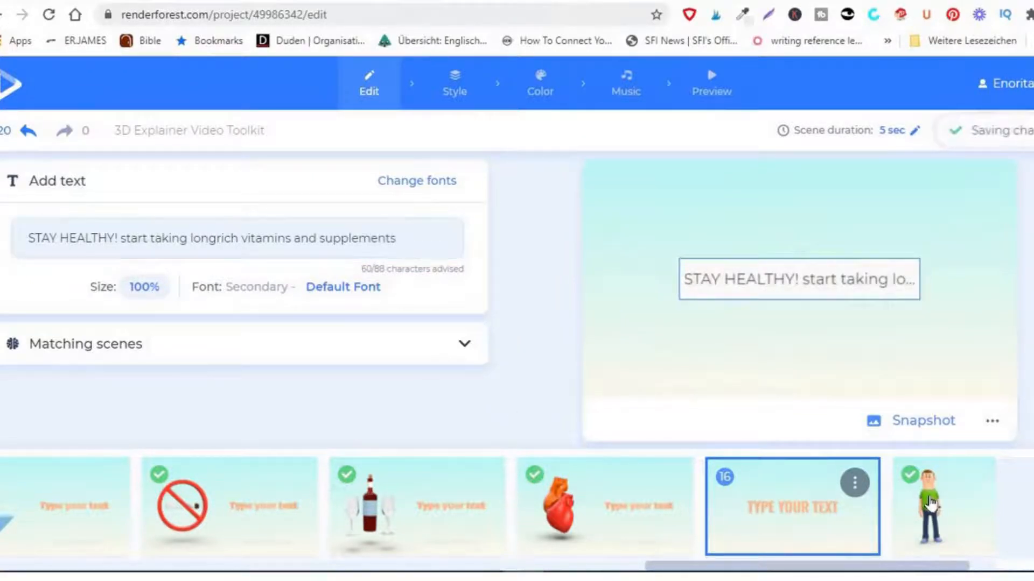
left_click(154, 240)
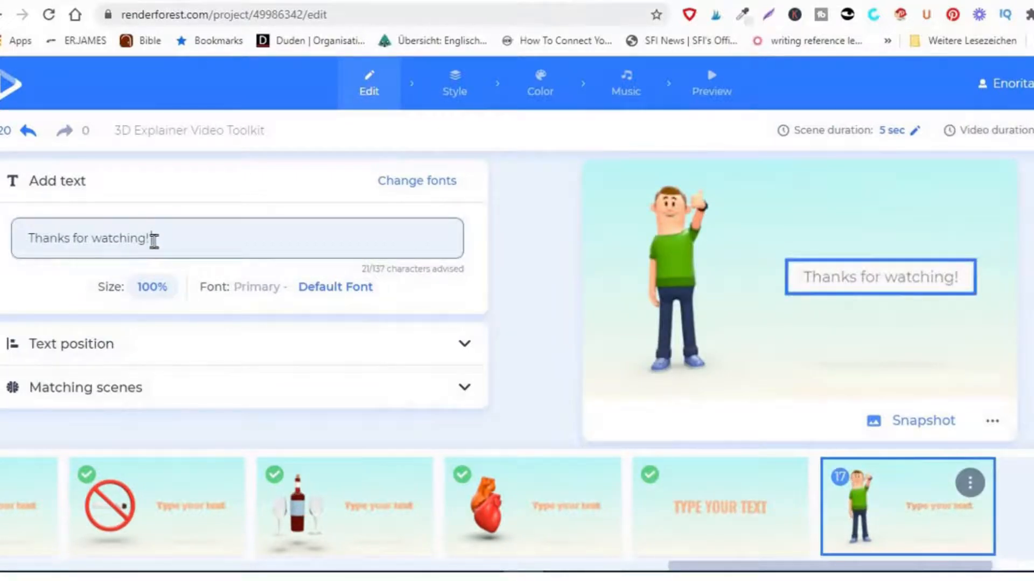
left_click(154, 240)
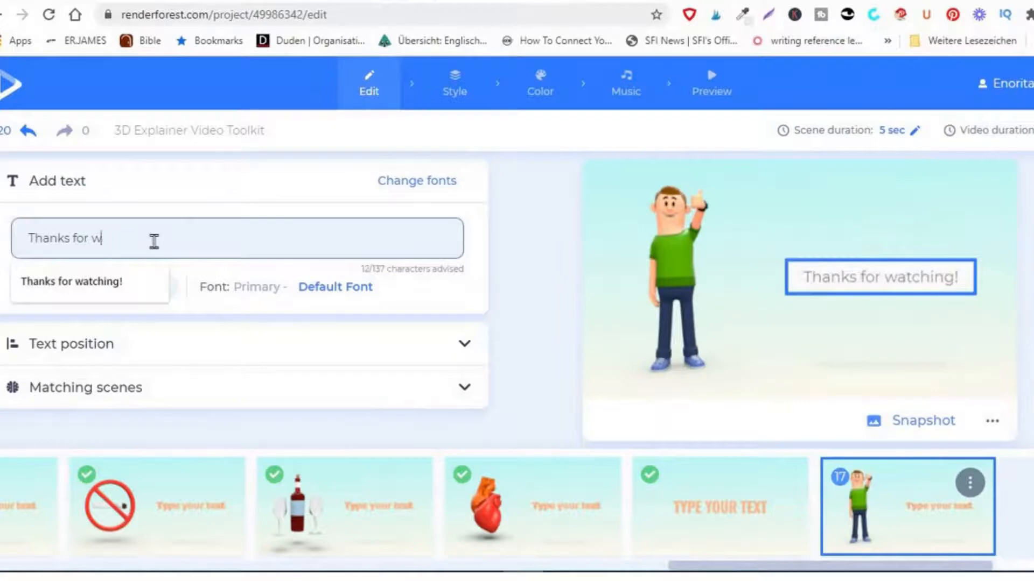
key("BackSpace")
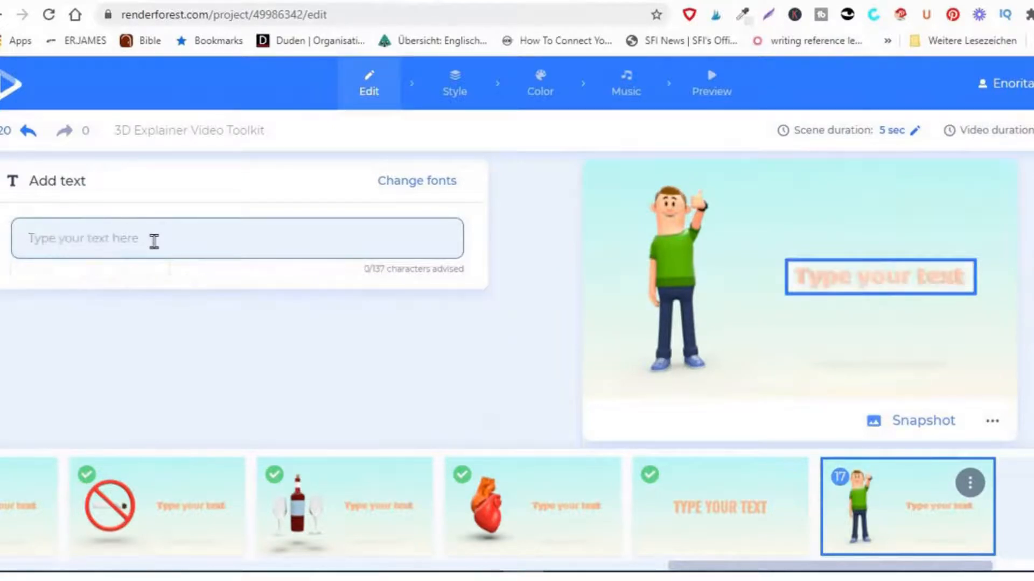
type("RE")
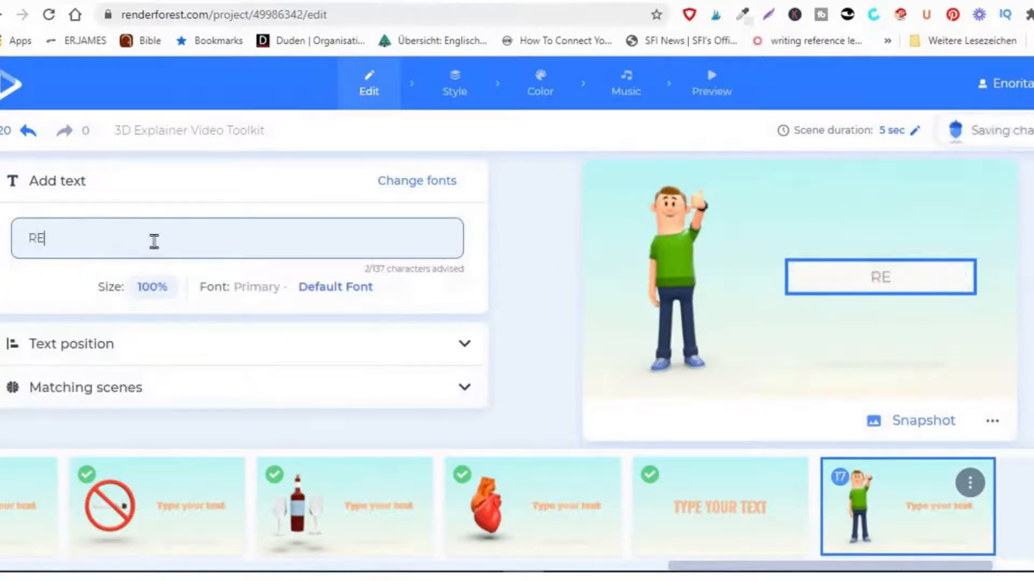
type("GISTER ")
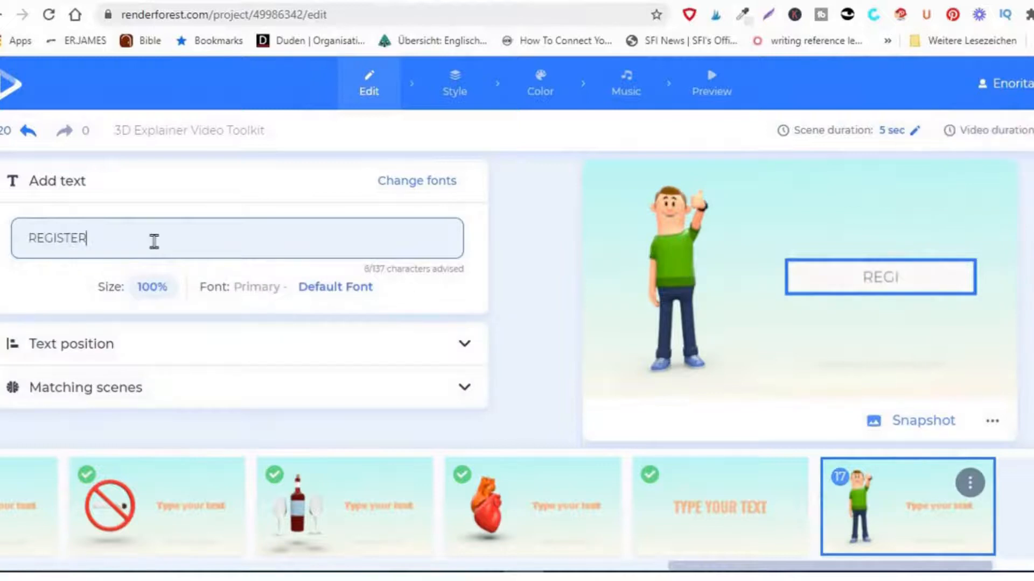
type("AS A LONG RICH DISTRIBUTOR")
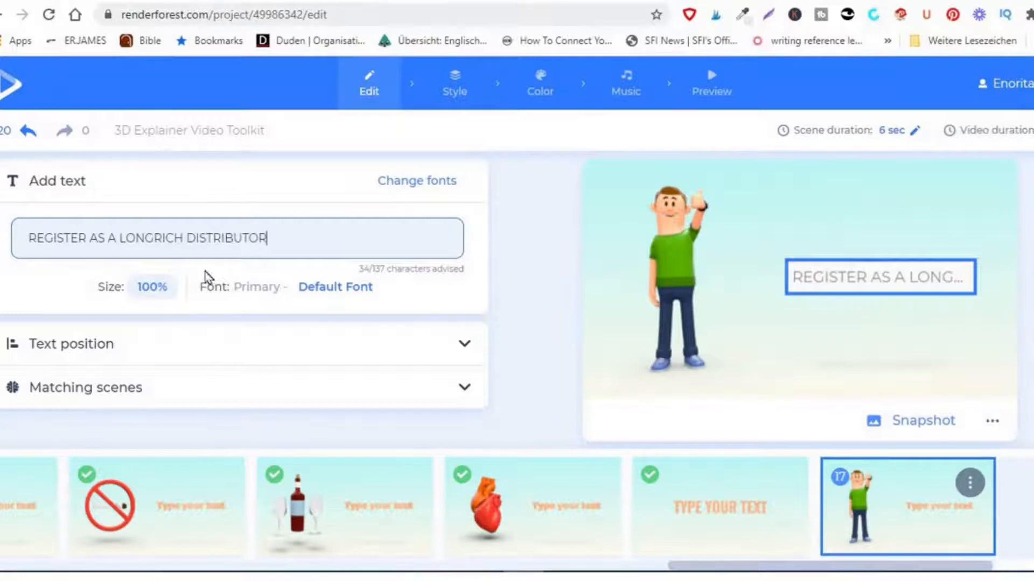
left_click(736, 234)
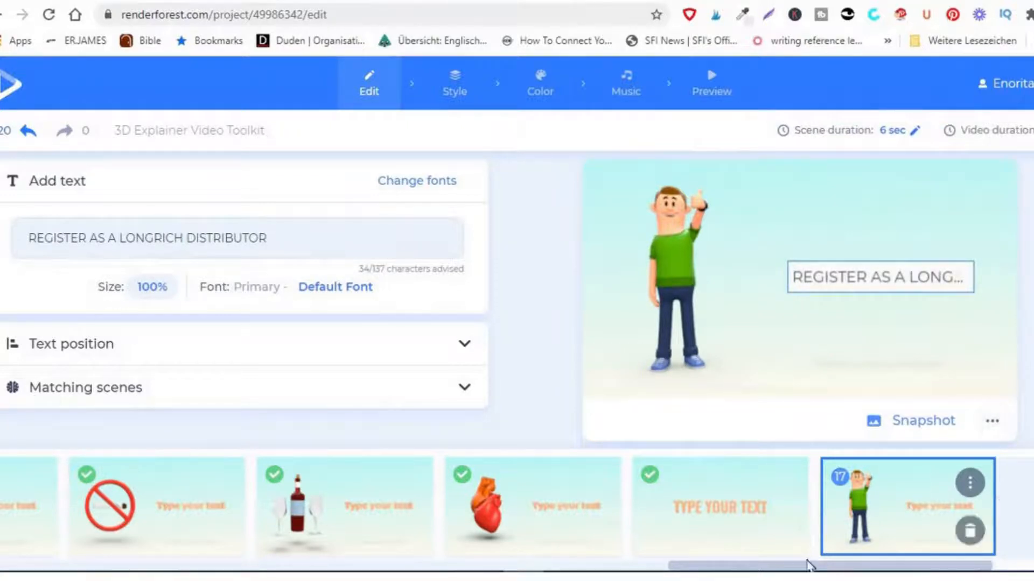
Render the finished video as a free low-quality 360p preview with watermark.
left_click_drag(711, 565, 653, 566)
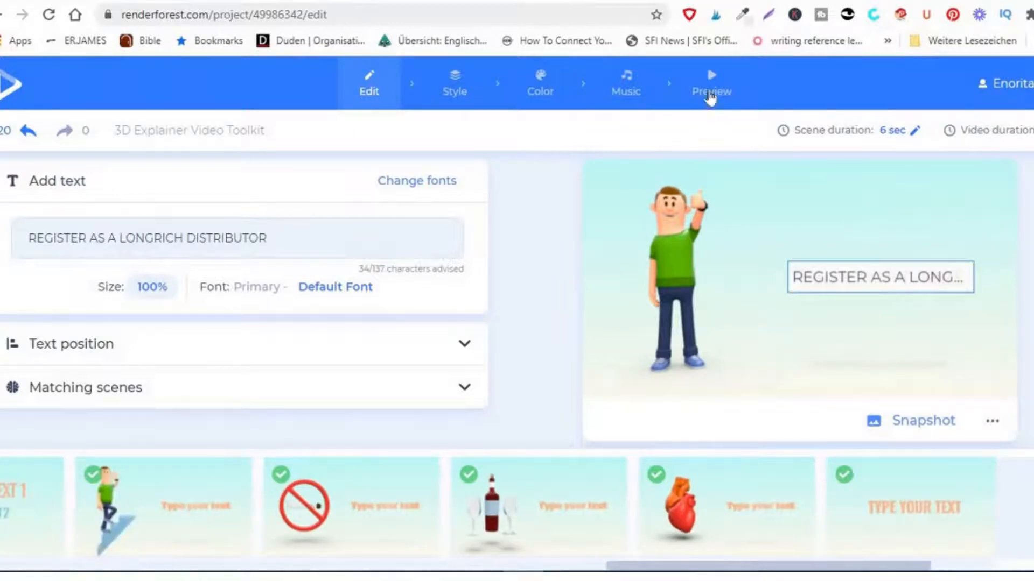
left_click(712, 81)
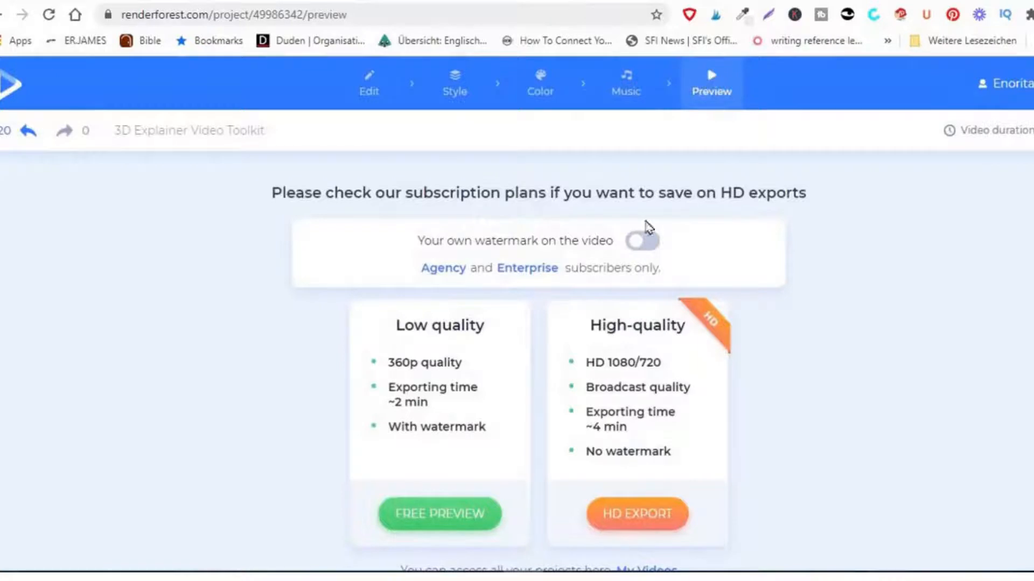
left_click(445, 520)
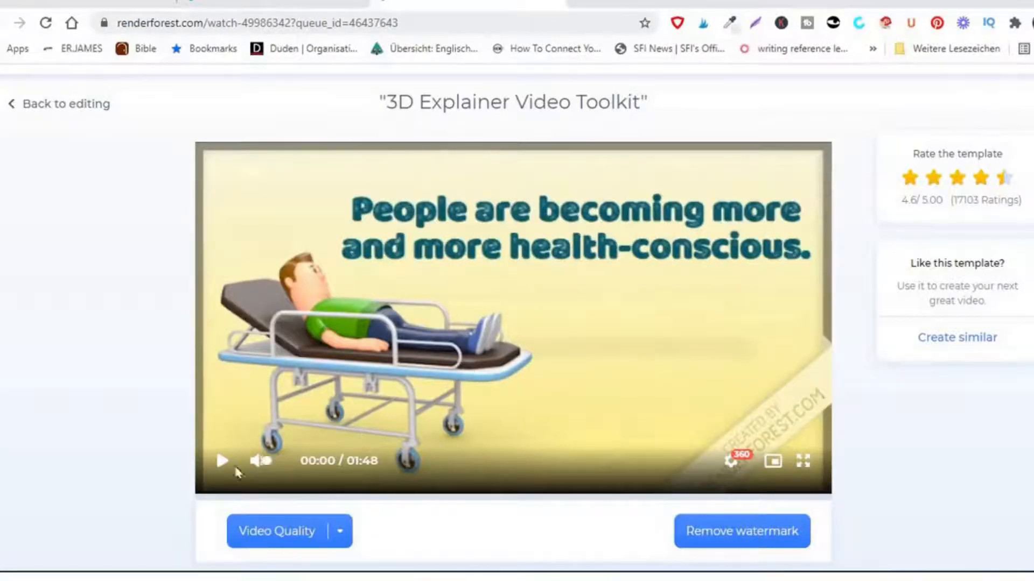
Play the rendered preview and skip ahead through the smoking, heart and closing scenes to check them.
left_click(221, 462)
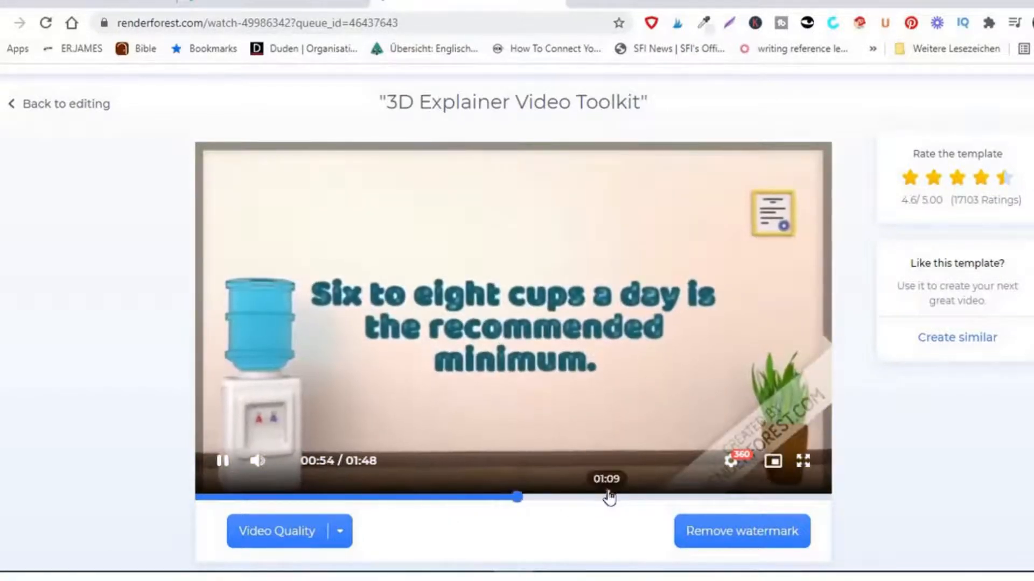
left_click(639, 498)
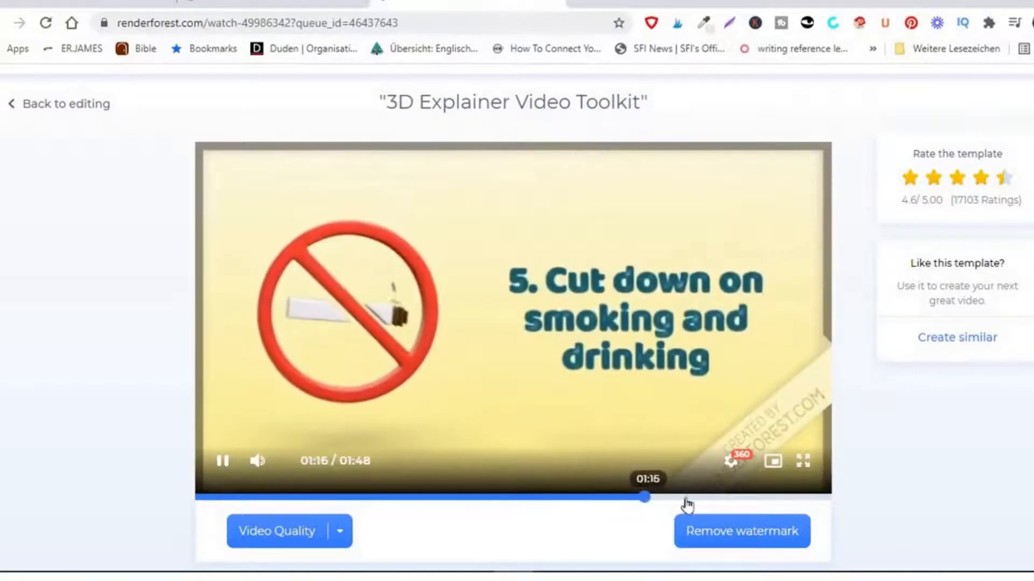
left_click(736, 497)
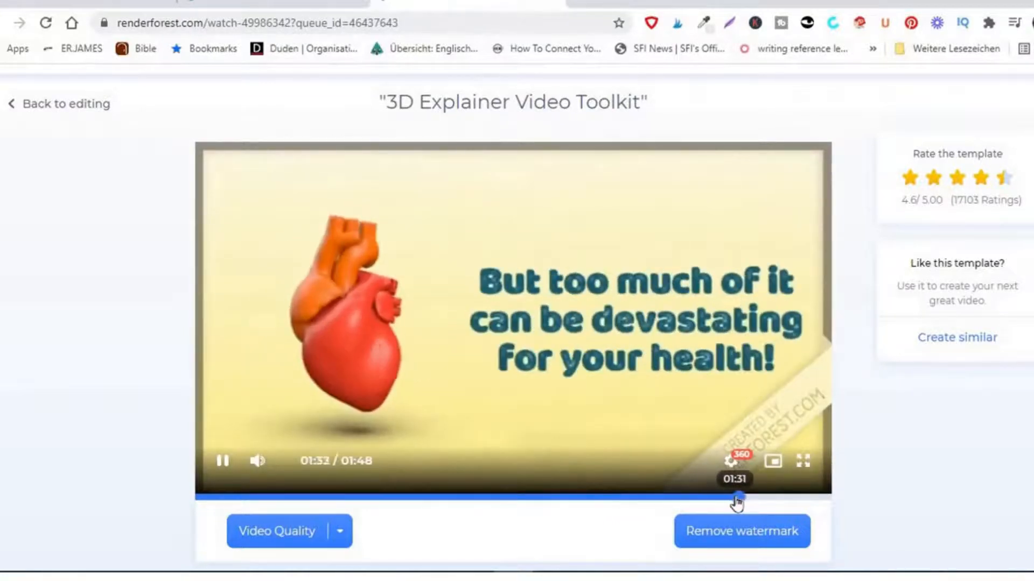
left_click(775, 498)
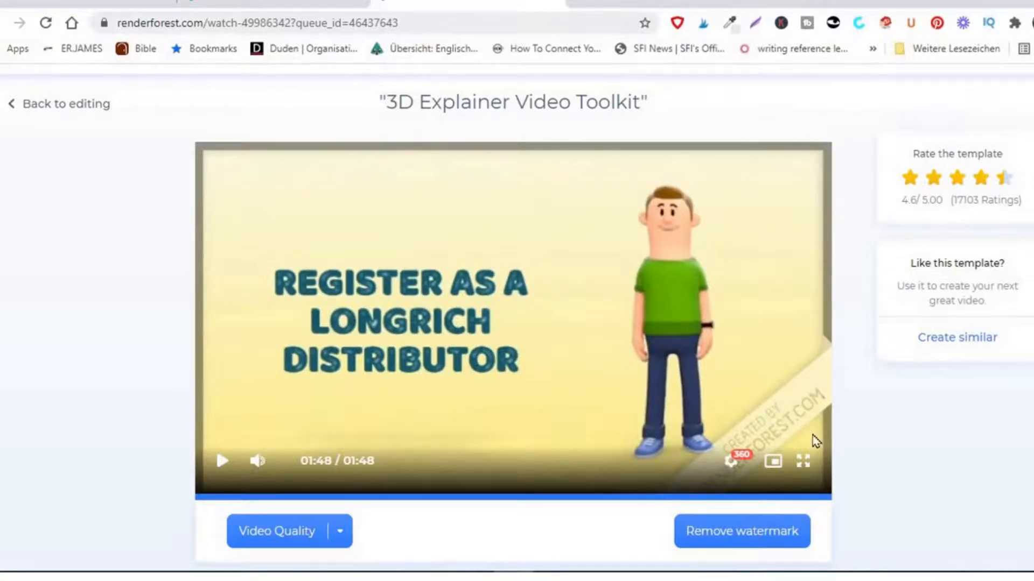
Open the account's list of video projects and download the free preview of 3D Explainer Video Toolkit.
scroll(517, 318, "down", 2)
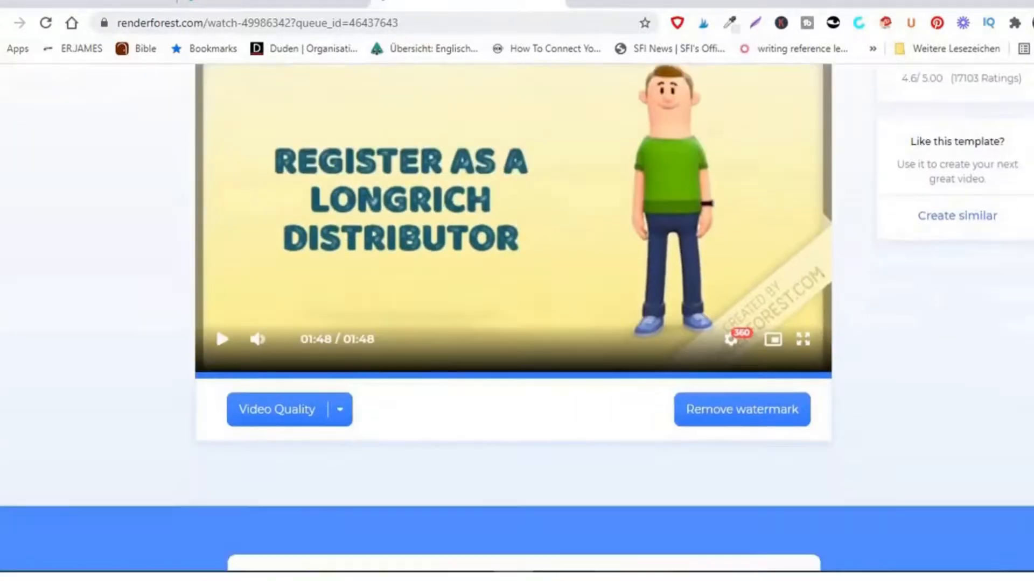
scroll(517, 317, "up", 3)
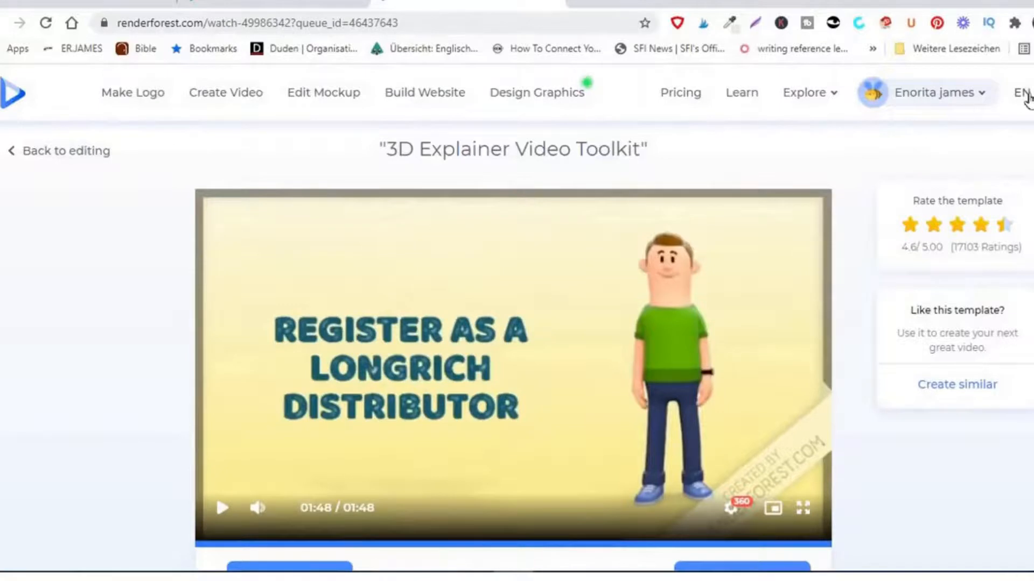
left_click(981, 100)
left_click(937, 134)
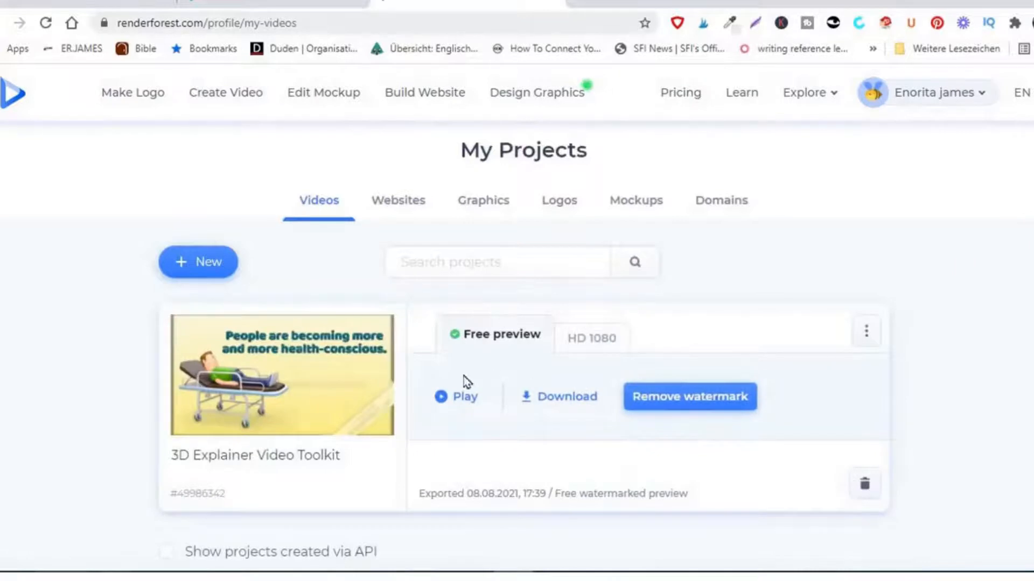
left_click(565, 399)
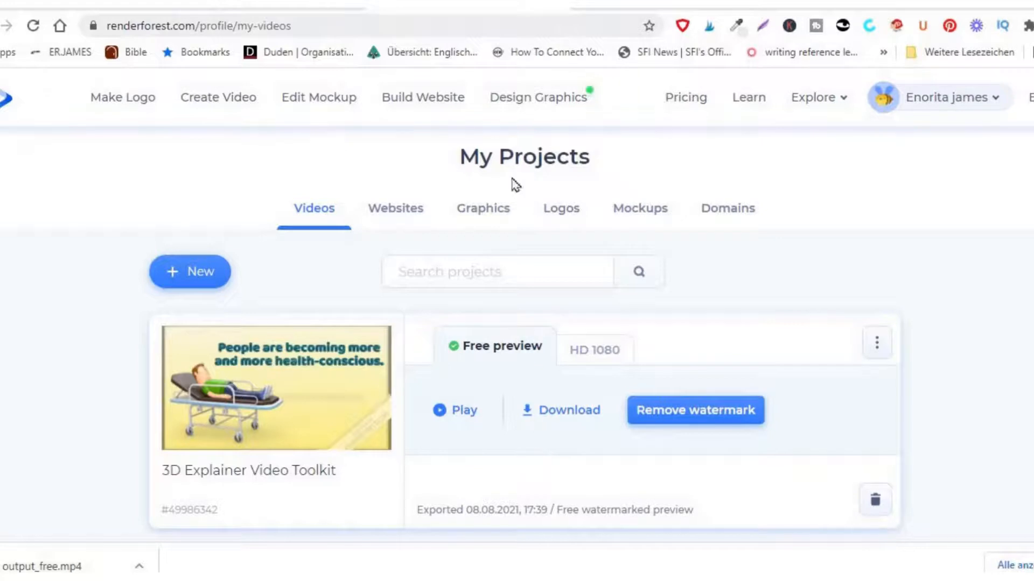
Search for canva.com in a new browser tab and open the Canva home page.
left_click(667, 3)
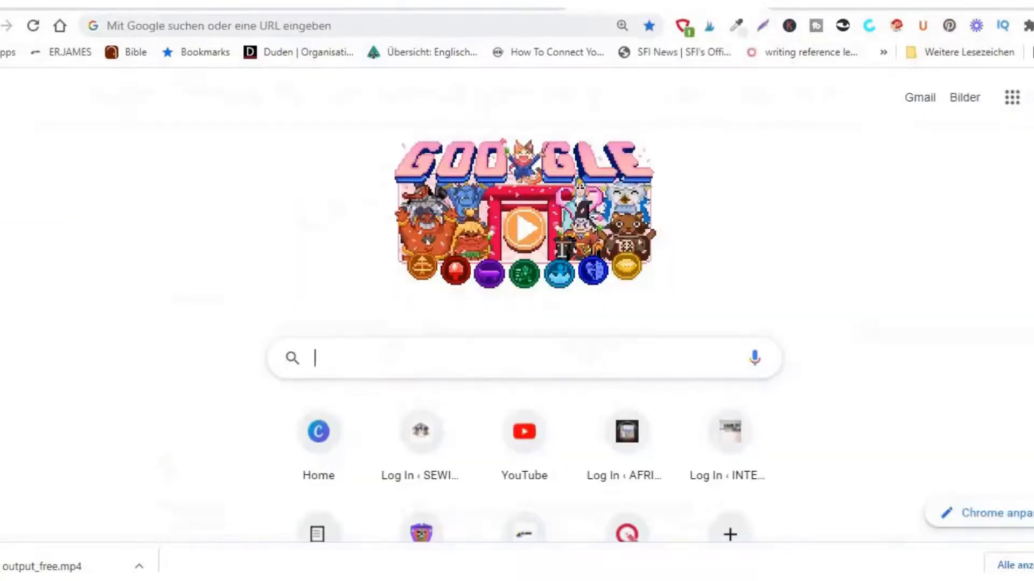
left_click(355, 358)
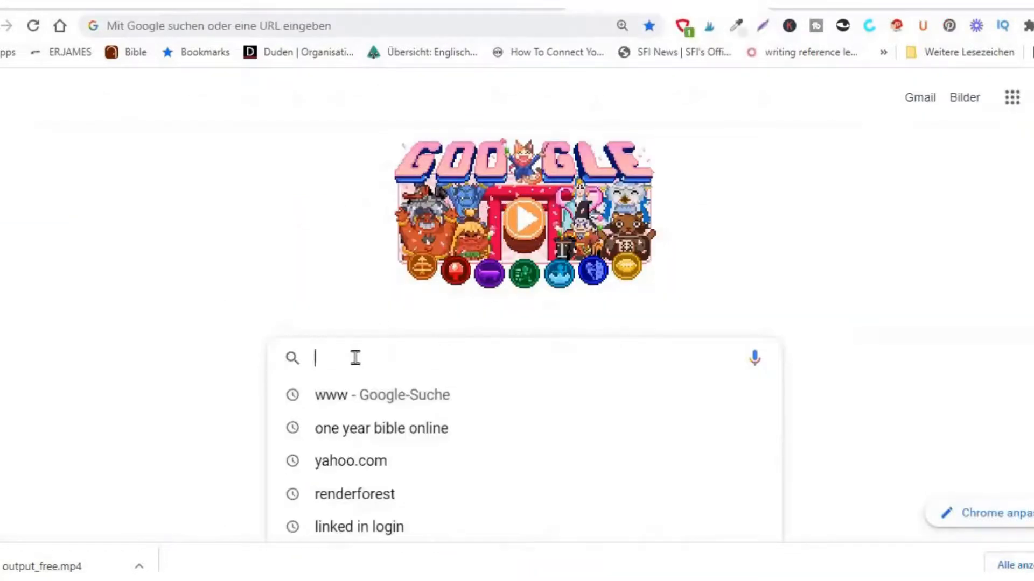
type("ca")
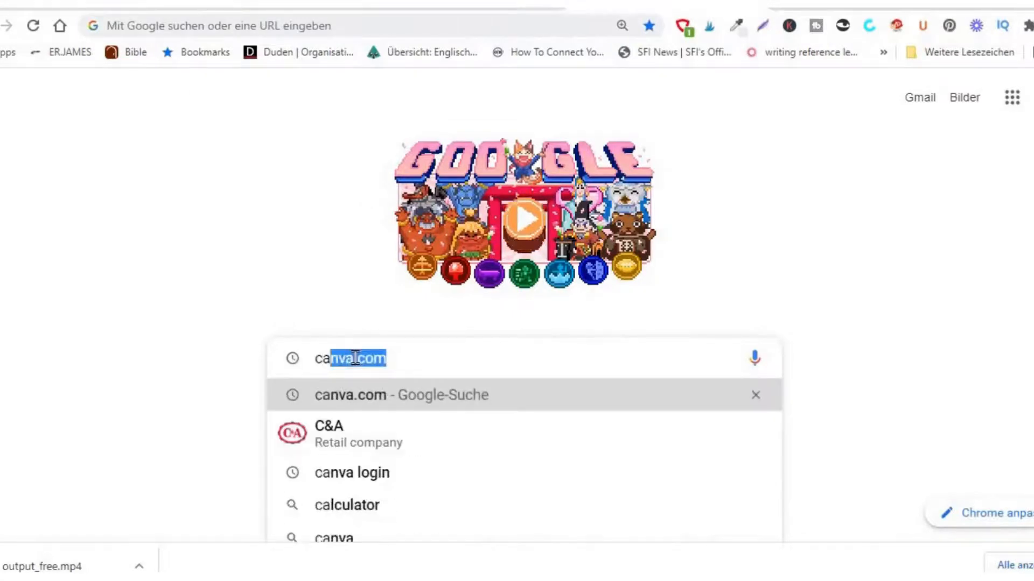
key("Return")
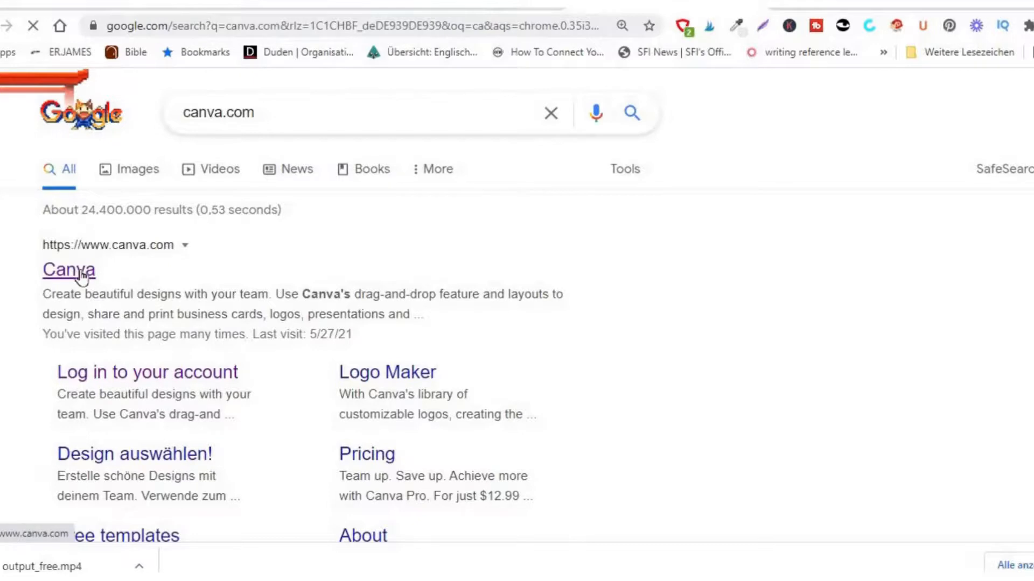
left_click(82, 276)
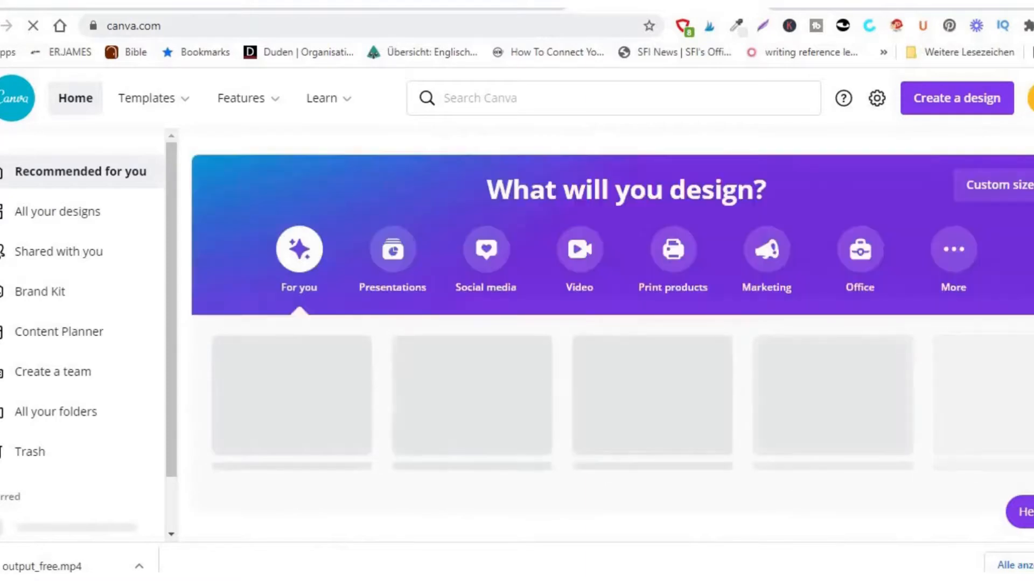
Create a new blank video design from the recommended design types on the Canva home page.
scroll(613, 333, "down", 1)
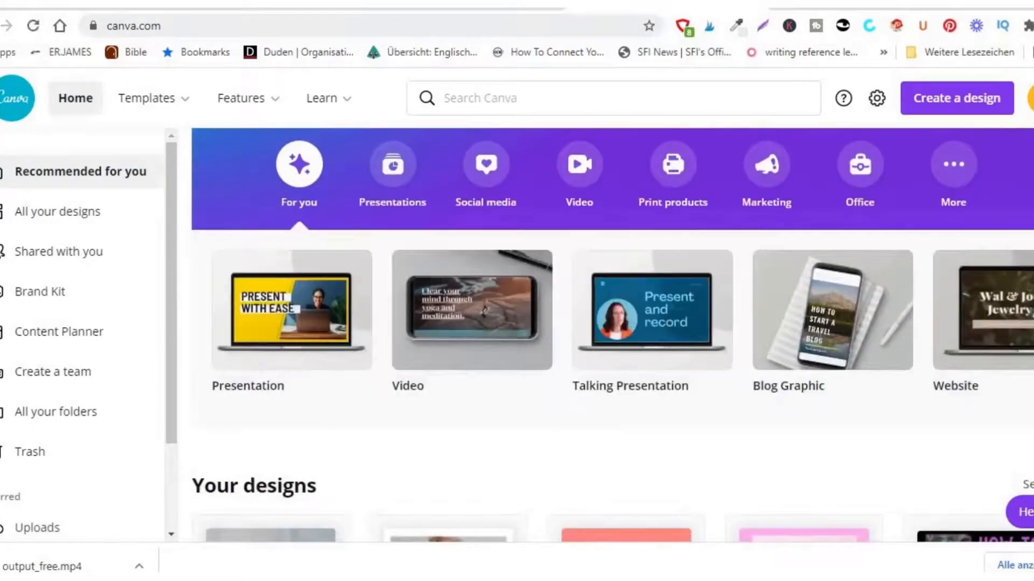
scroll(612, 334, "up", 1)
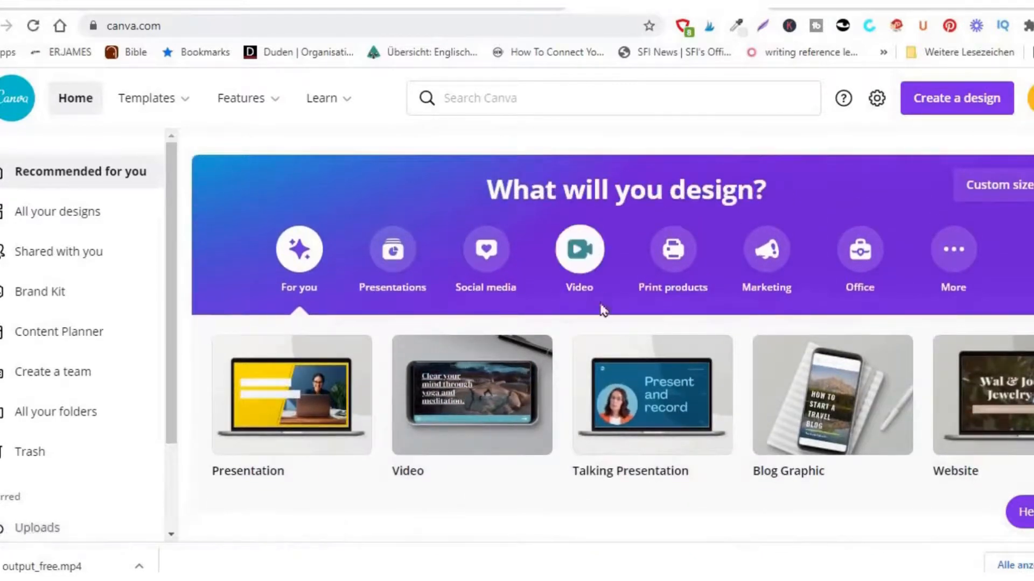
left_click(486, 386)
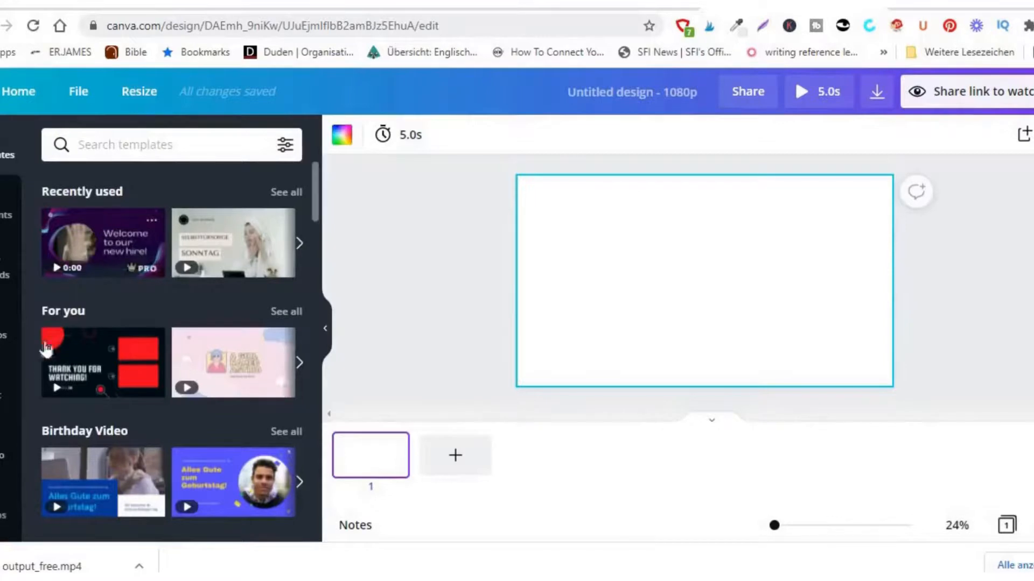
Upload the "longrich reider advert" video from the desktop to the design's uploaded videos and restore the full browser view.
left_click(4, 271)
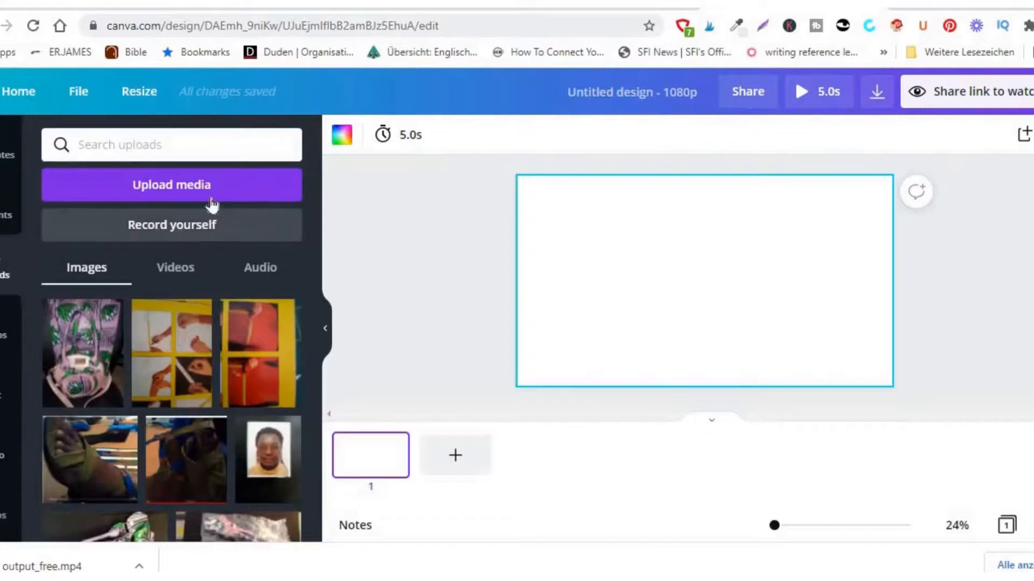
left_click(178, 274)
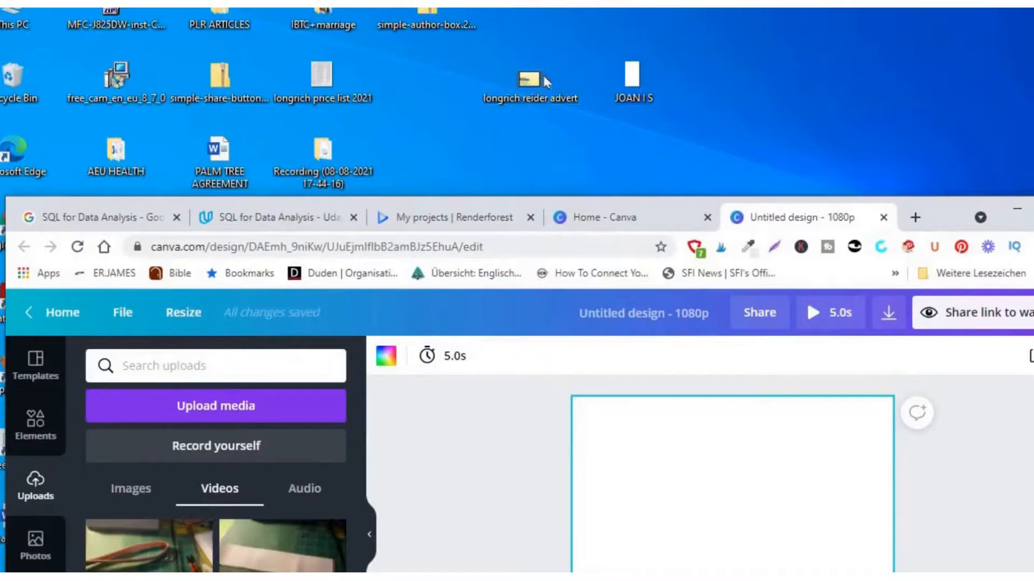
left_click_drag(548, 116, 225, 460)
left_click(35, 483)
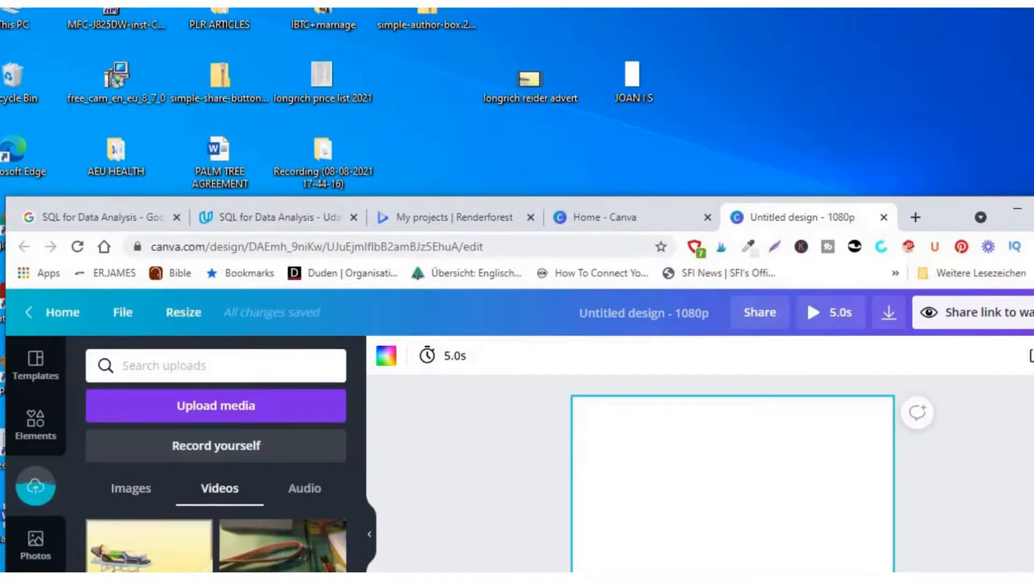
left_click(1033, 209)
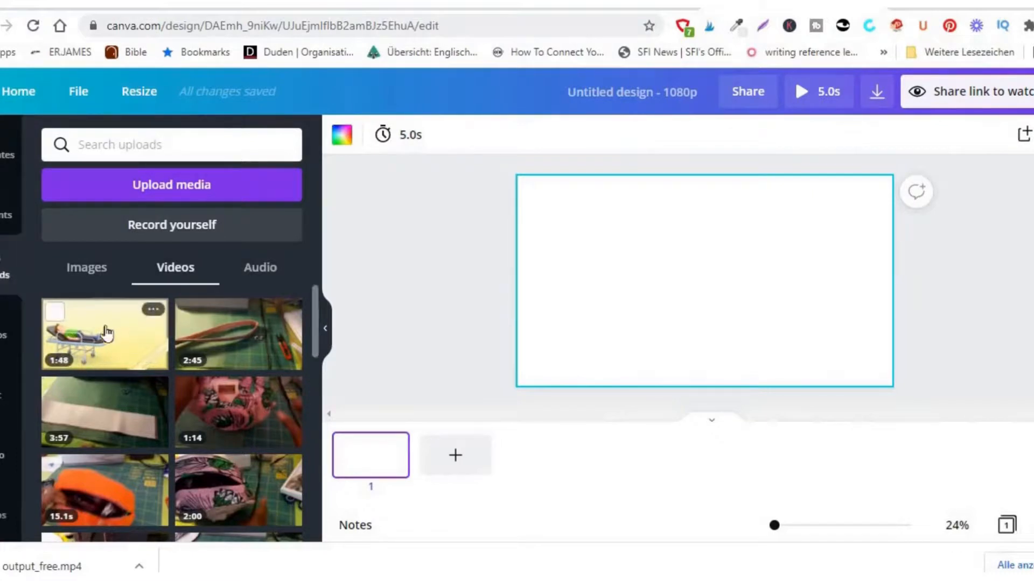
Add the uploaded 1:48 advert video to the page, pause it and stretch it on all sides to cover nearly the whole page.
mouse_move(115, 340)
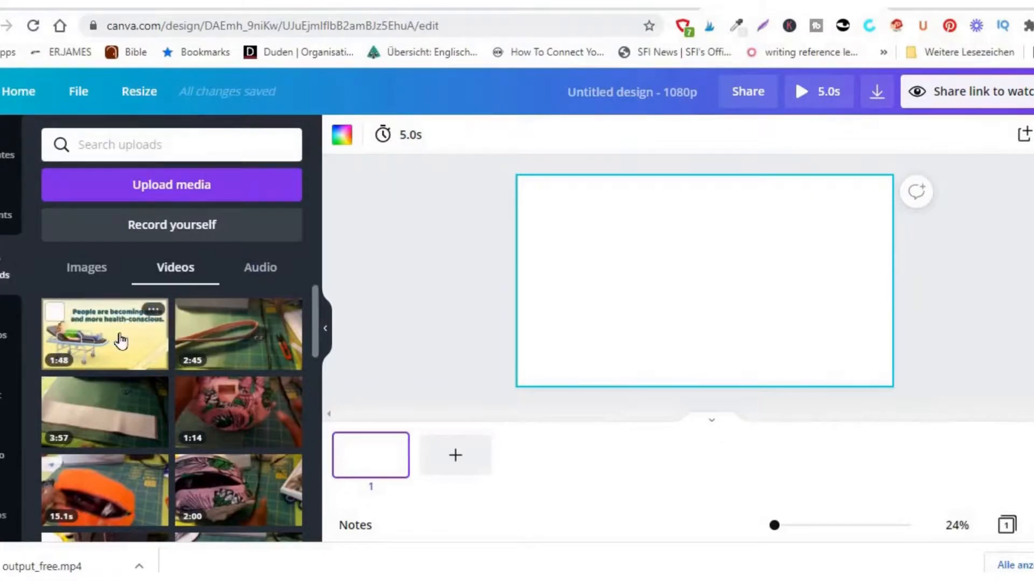
left_click(121, 340)
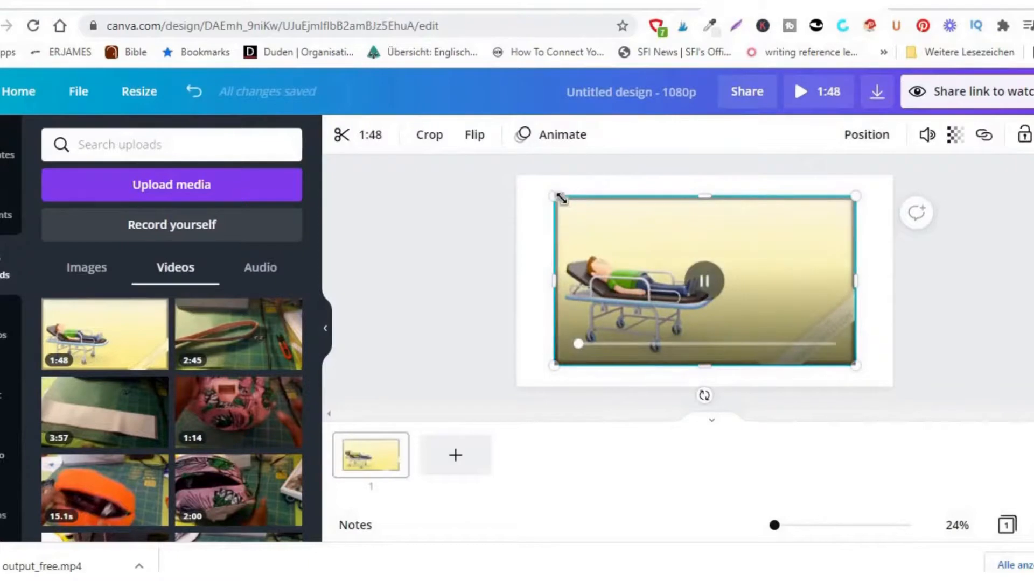
left_click_drag(560, 198, 538, 187)
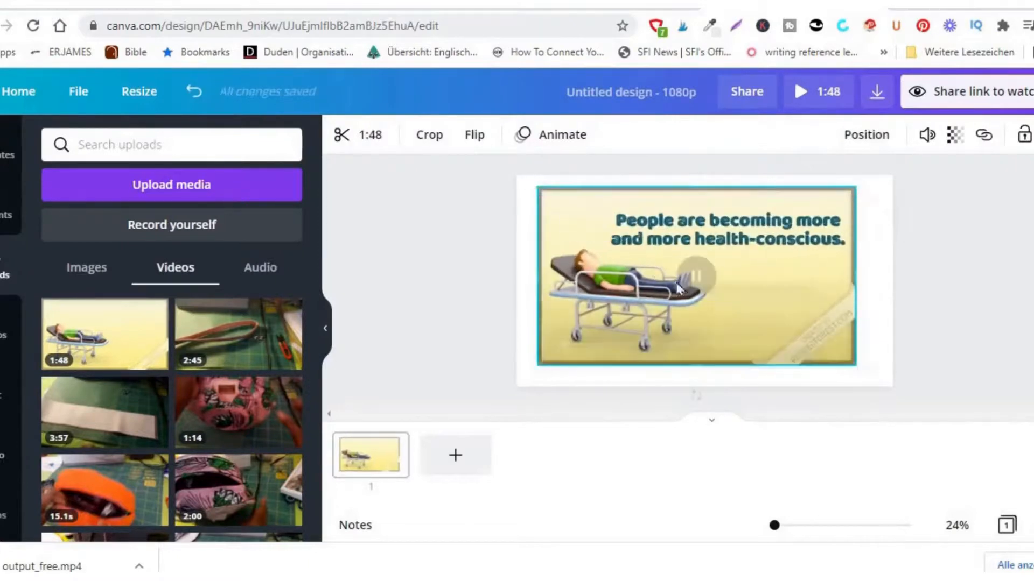
left_click(695, 276)
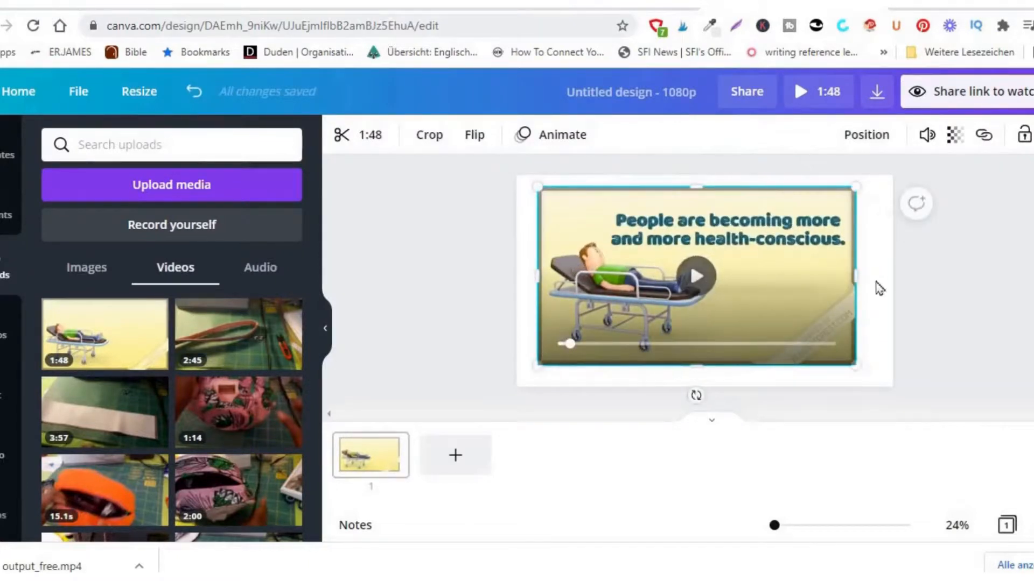
left_click_drag(854, 277, 887, 277)
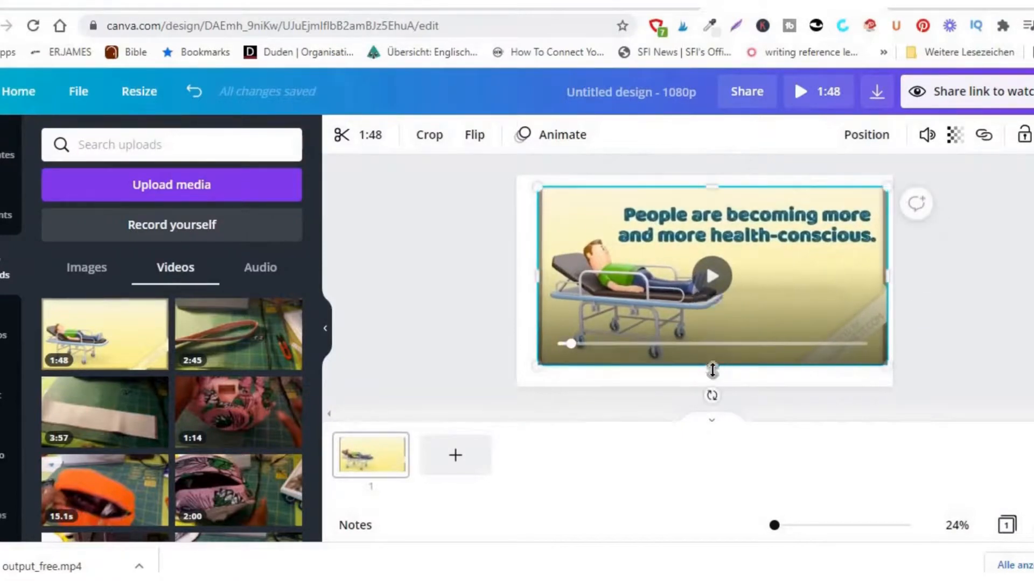
left_click_drag(713, 378, 713, 393)
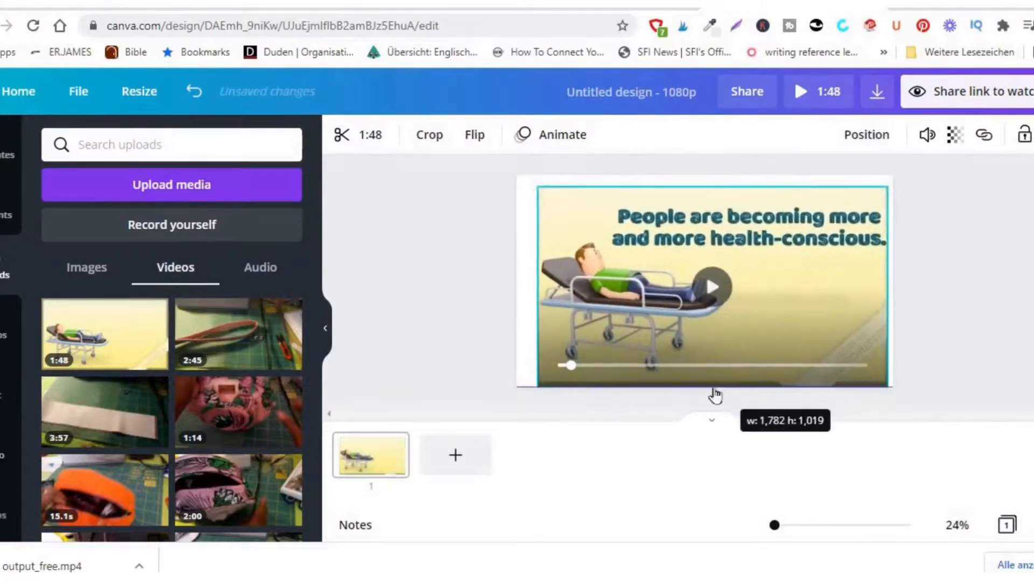
left_click_drag(526, 280, 516, 280)
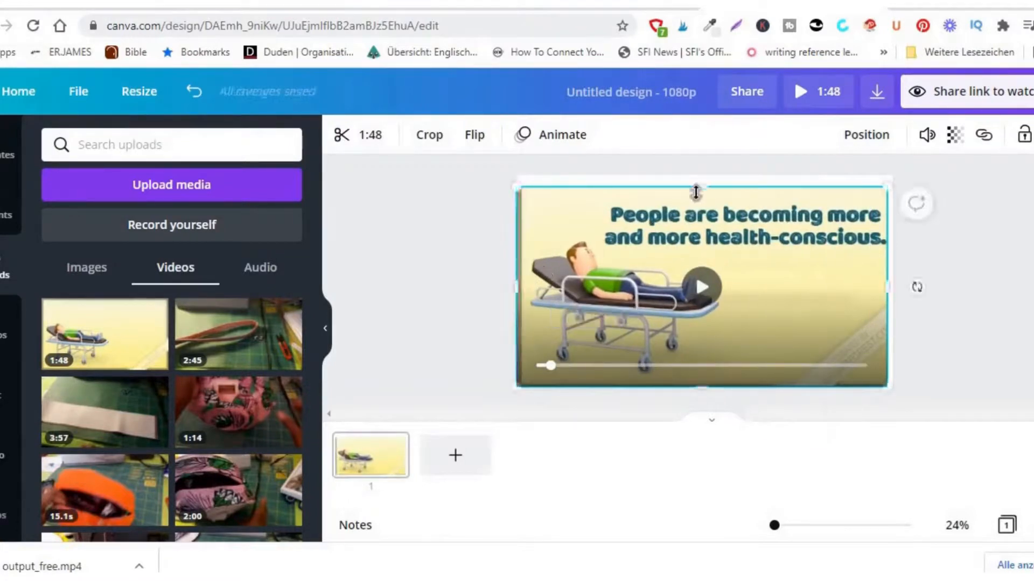
left_click_drag(696, 188, 697, 175)
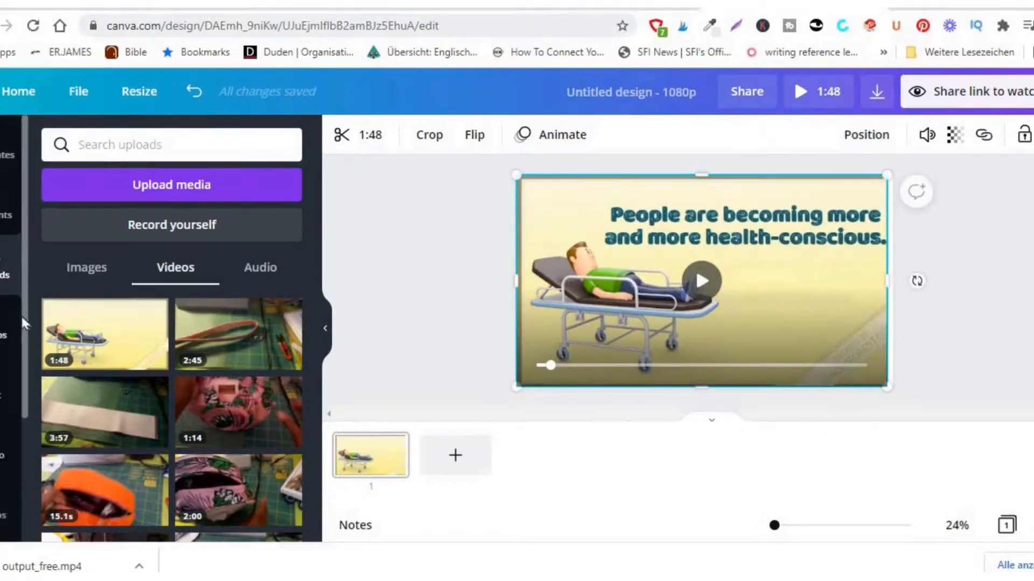
Add a square shape and place it over the Renderforest watermark in the video's lower-right corner.
left_click(6, 218)
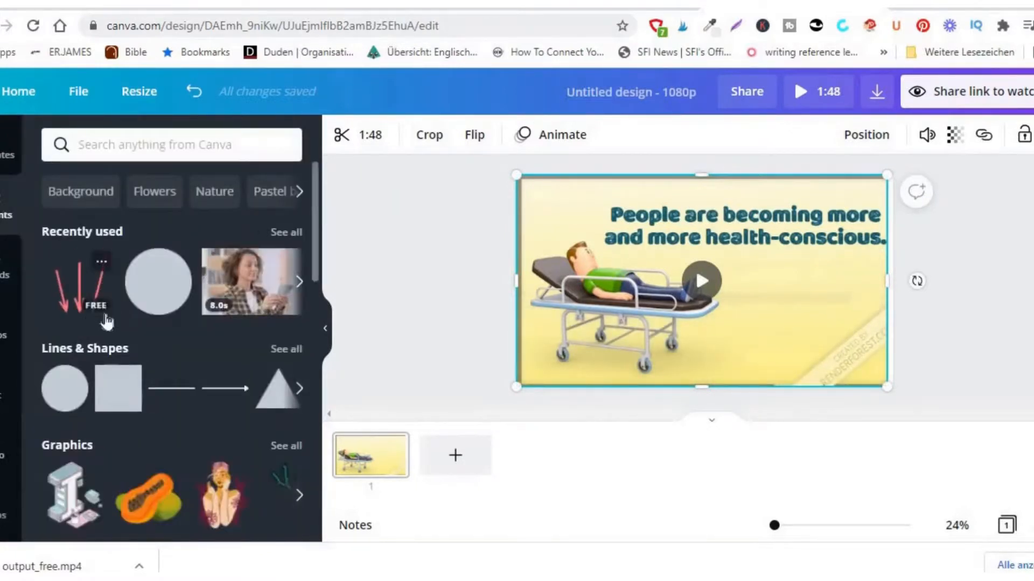
left_click(120, 399)
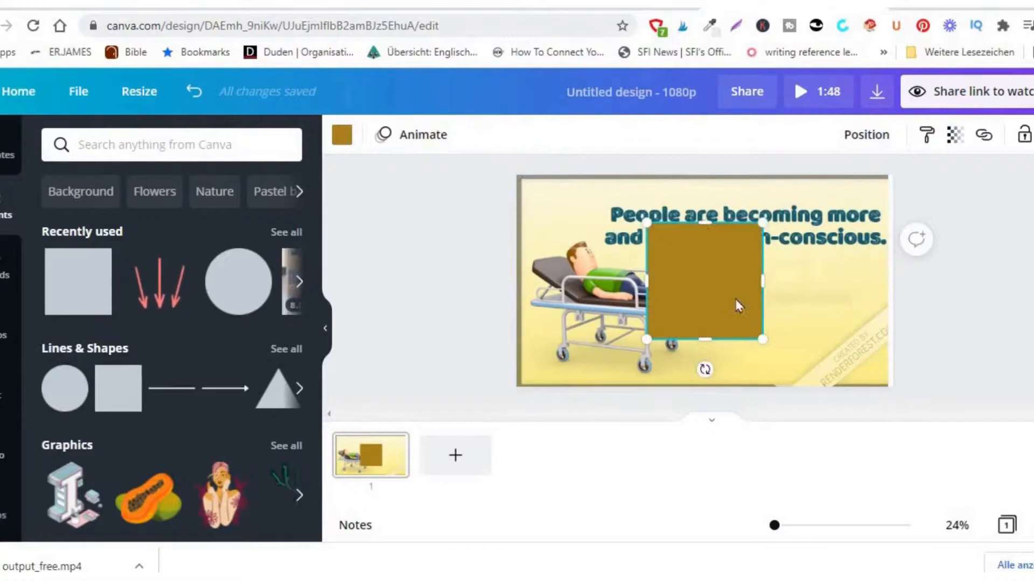
left_click_drag(751, 295, 870, 362)
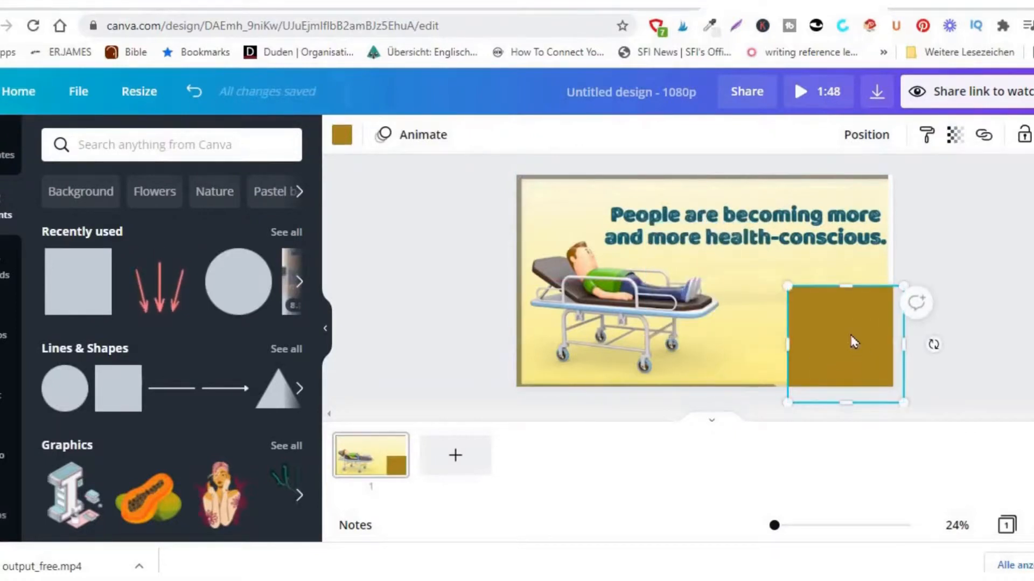
mouse_move(858, 346)
left_mouse_down()
mouse_move(891, 357)
mouse_move(873, 355)
left_mouse_up()
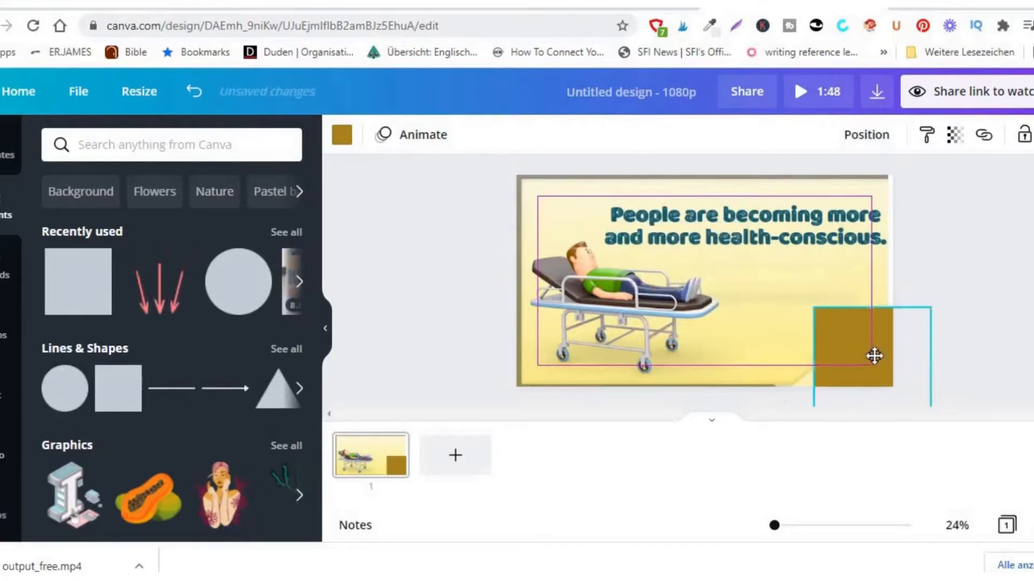
Widen and slightly heighten the square, then rotate and shift it so it covers the watermark as a diagonal corner.
left_click_drag(813, 370, 776, 378)
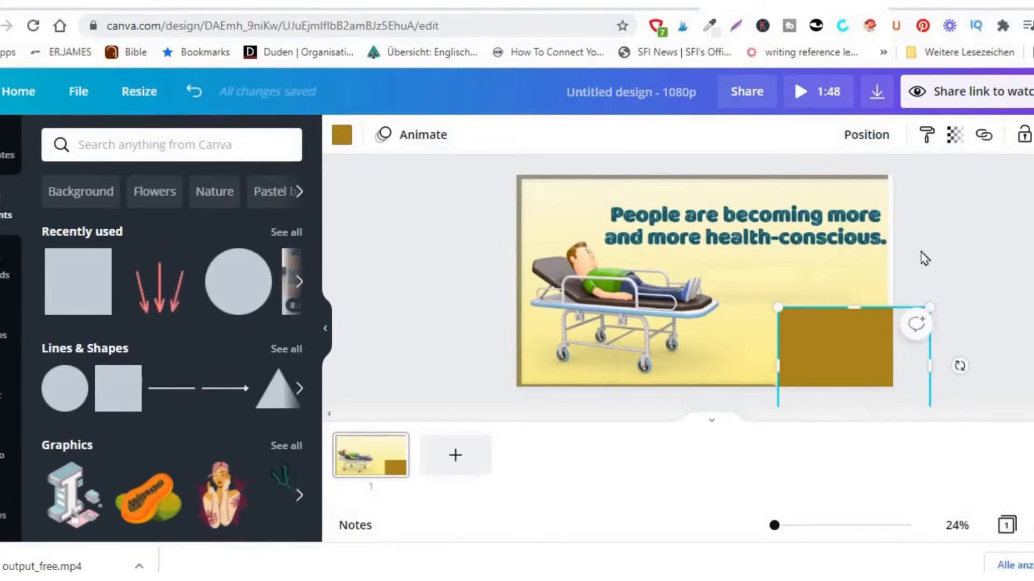
mouse_move(854, 319)
left_mouse_down()
mouse_move(856, 332)
mouse_move(857, 300)
left_mouse_up()
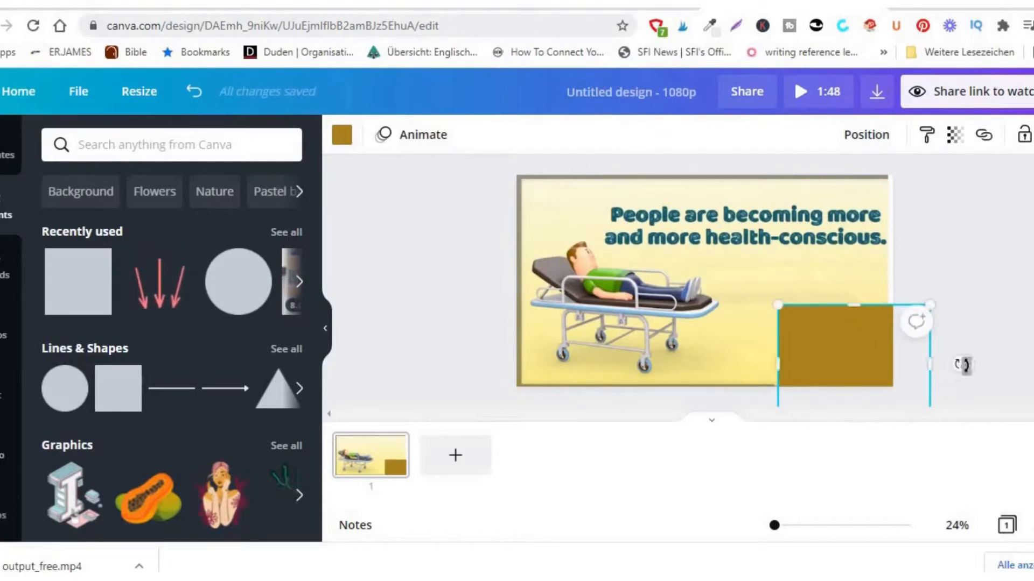
left_click_drag(963, 356, 926, 300)
mouse_move(855, 345)
left_mouse_down()
mouse_move(893, 369)
mouse_move(867, 353)
left_mouse_up()
left_click(952, 242)
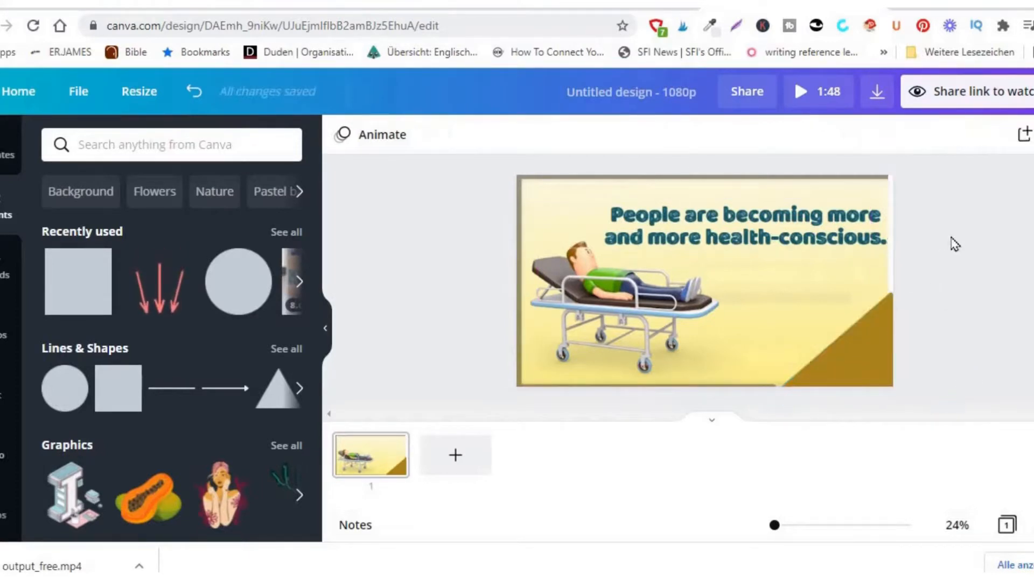
Add a heading to the page, enlarge it to font size 61.1 and widen its text box.
left_click(6, 395)
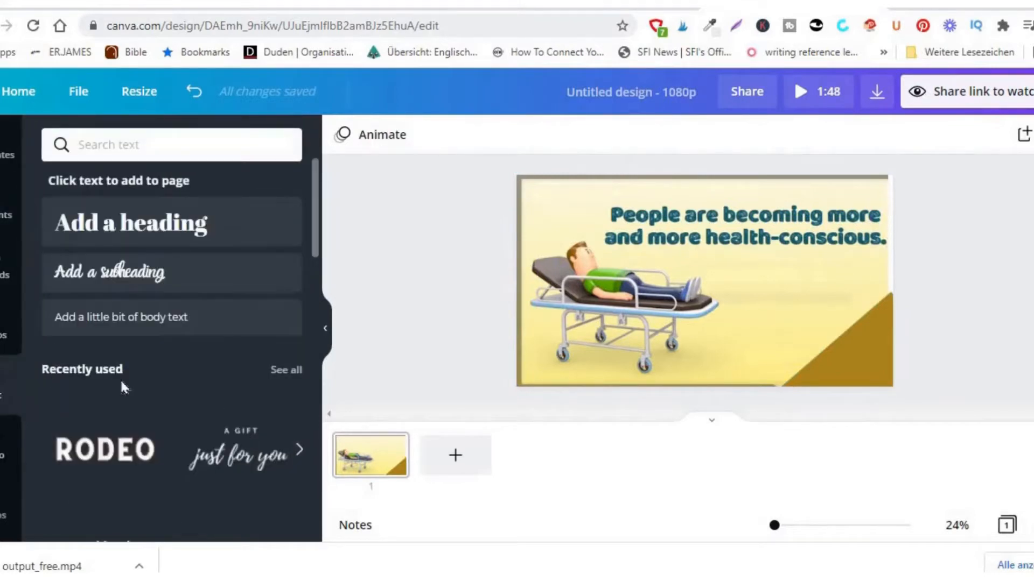
left_click(173, 227)
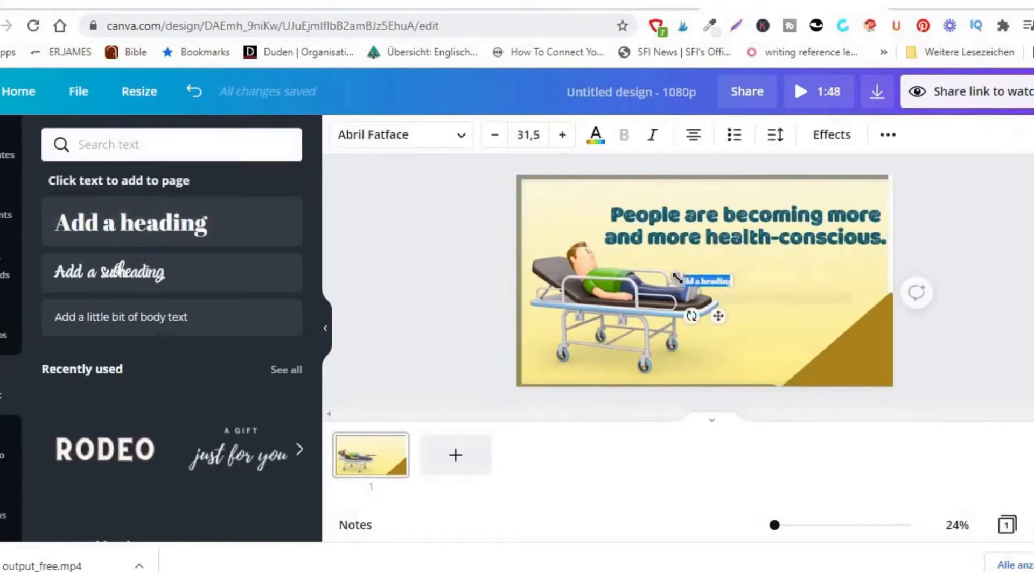
left_click_drag(630, 249, 628, 266)
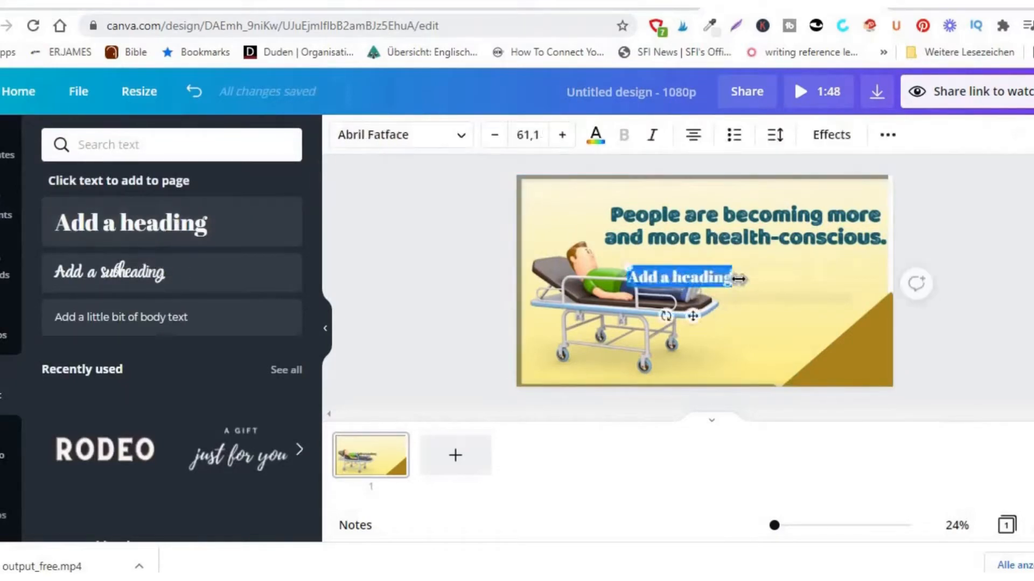
left_click_drag(734, 279, 801, 279)
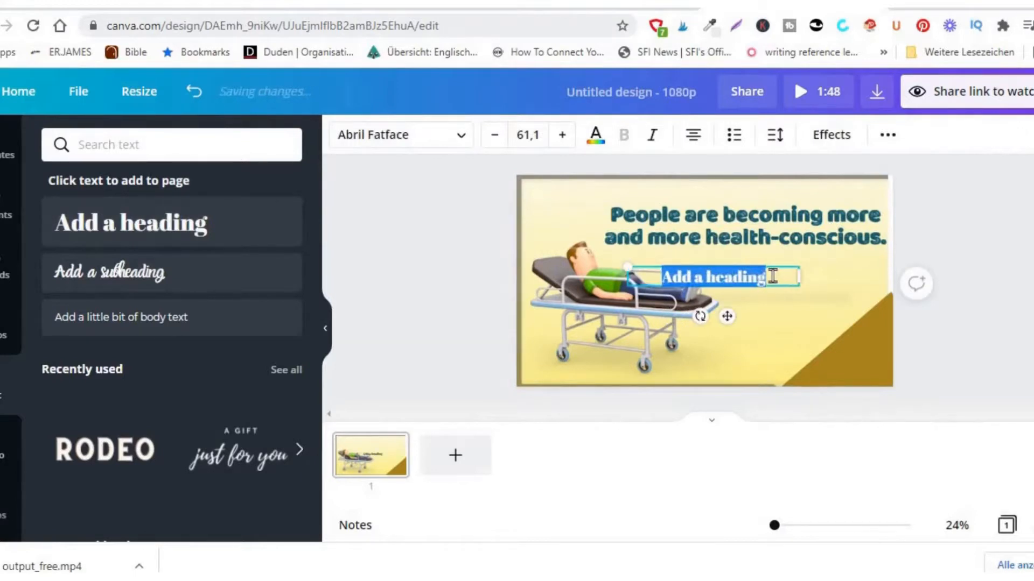
Replace the heading's placeholder text with "yourtalentyourwealth".
left_click(772, 276)
key("BackSpace")
key("BackSpace")
key("BackSpace")
key("BackSpace")
key("BackSpace")
key("BackSpace")
key("BackSpace")
key("BackSpace")
key("BackSpace")
key("BackSpace")
key("BackSpace")
key("BackSpace")
key("BackSpace")
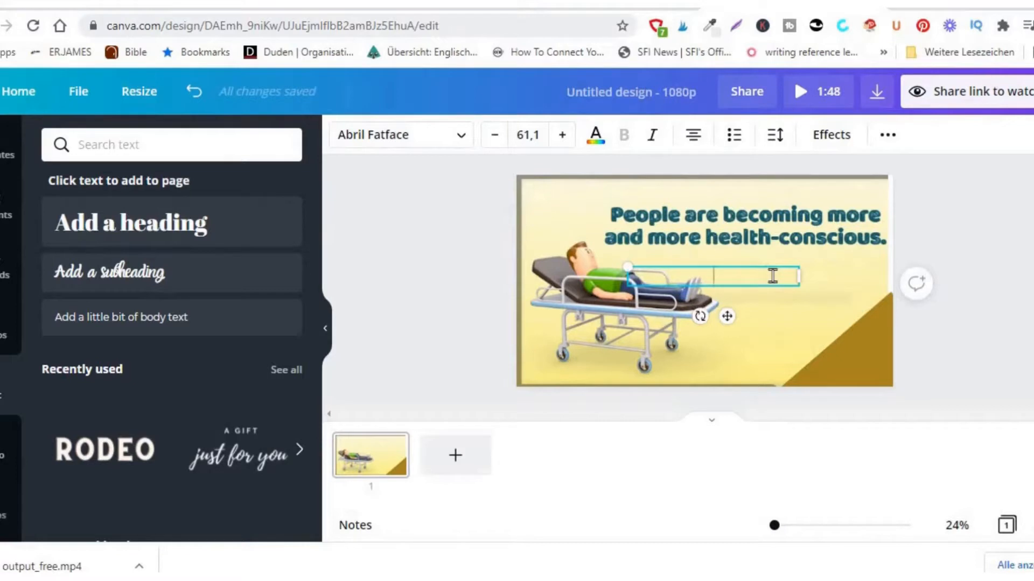
type("yourtalent")
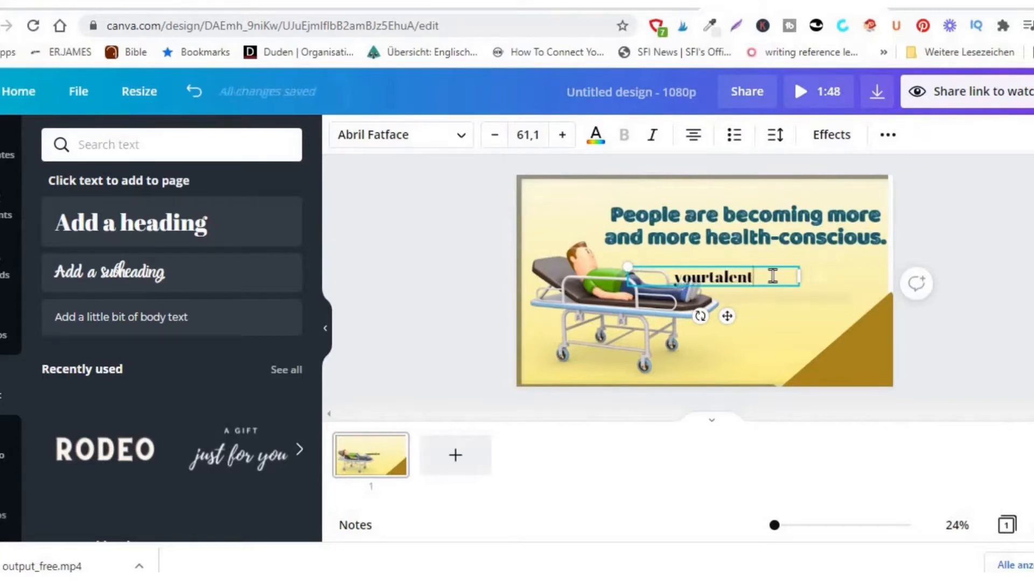
type("yourwr")
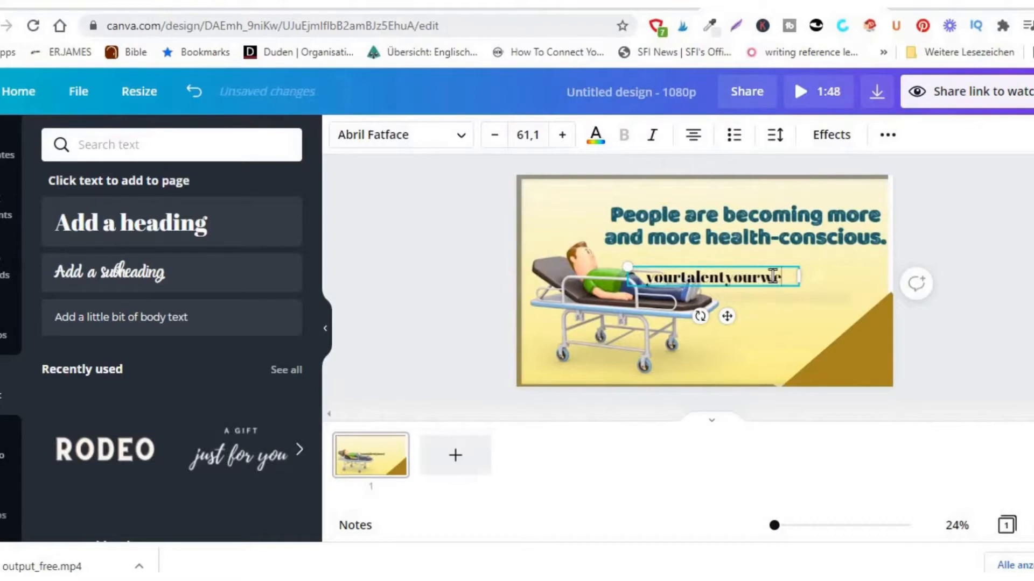
key("BackSpace")
type("ealth")
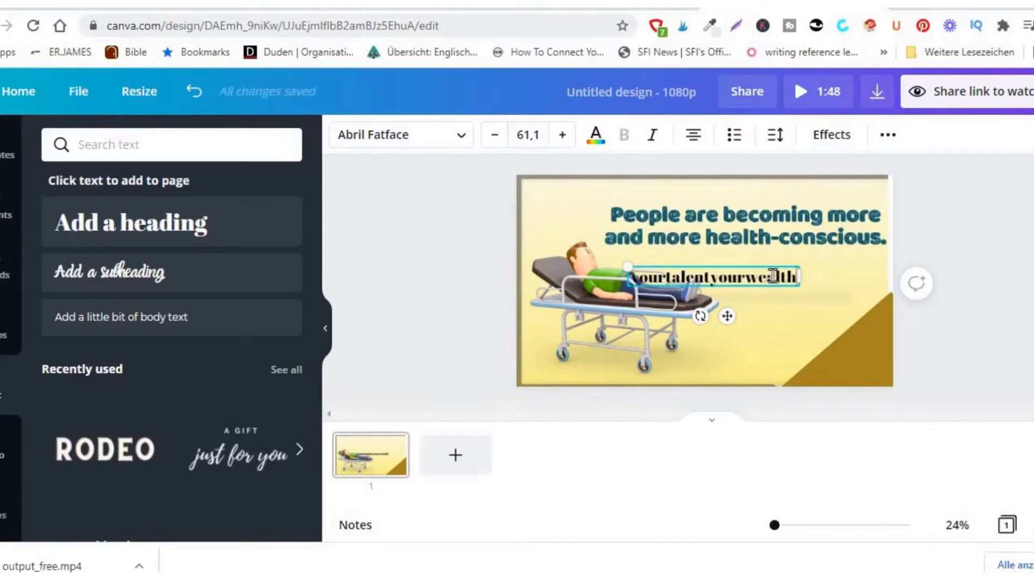
Complete the heading as "yourtalentyourwealth.com", fit it on one line and shrink it to font size 31.5.
type(".com")
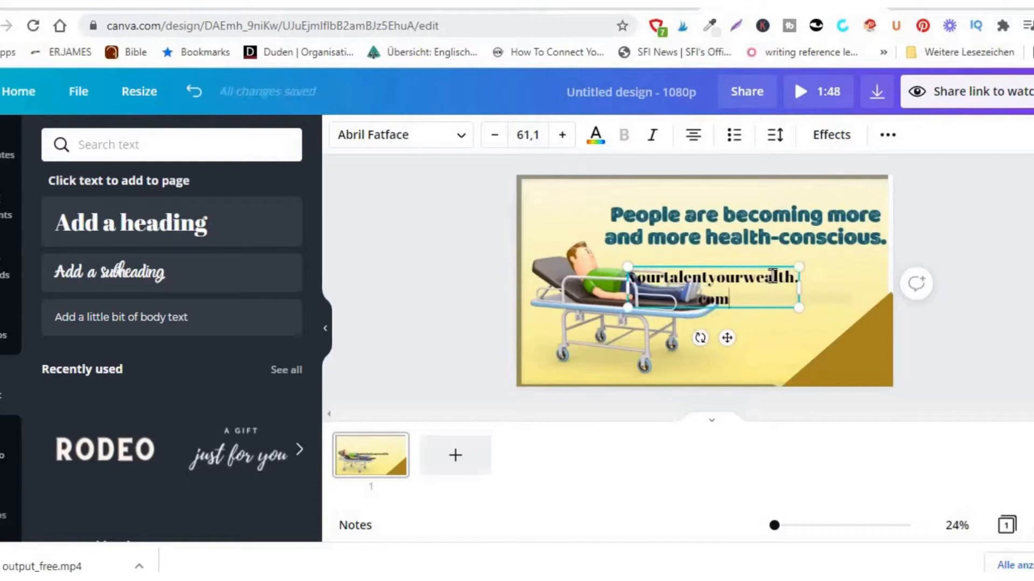
left_click_drag(799, 286, 867, 292)
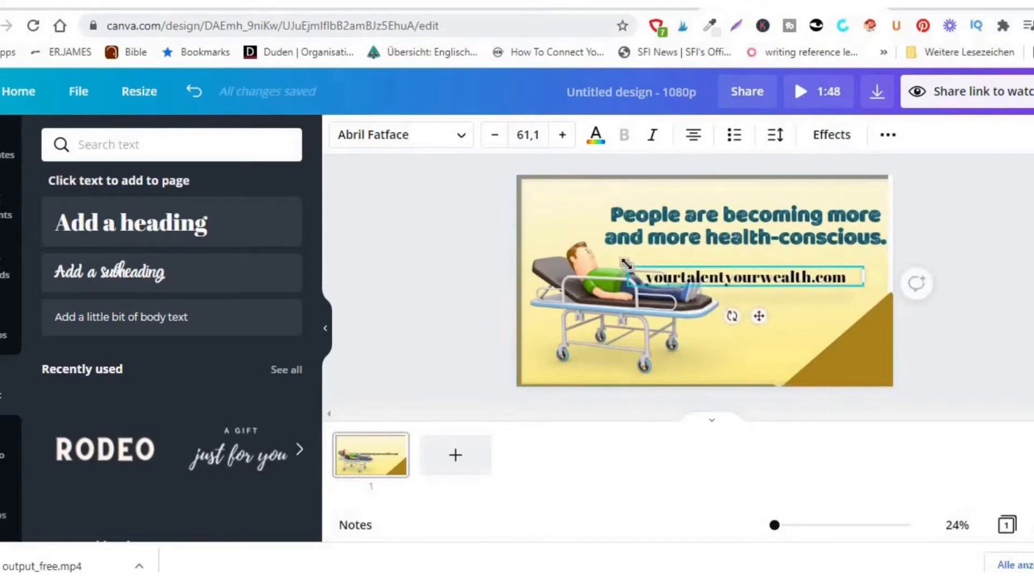
left_click_drag(618, 261, 743, 276)
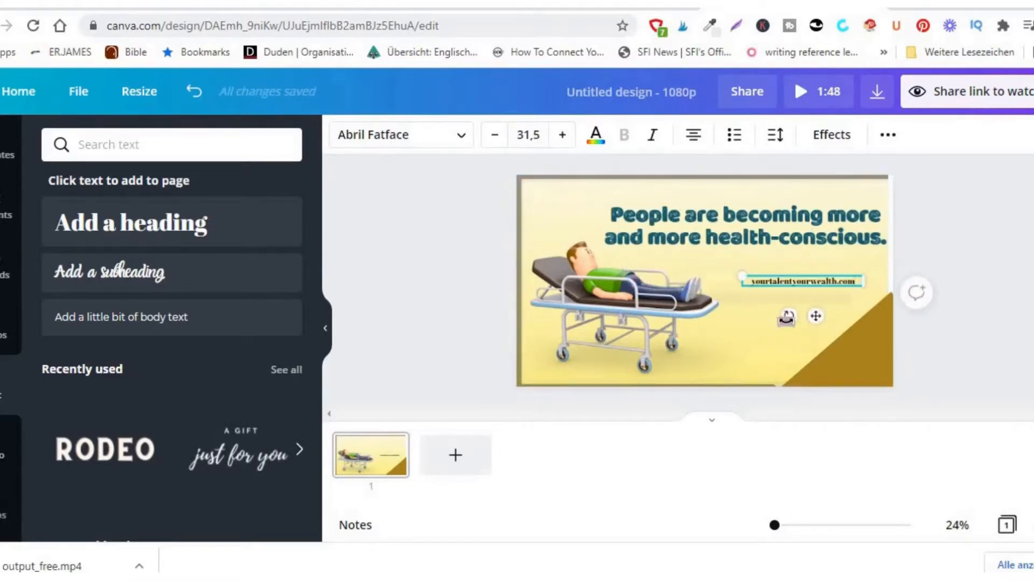
Rotate the website text along the brown diagonal corner and colour it white.
left_click_drag(786, 318, 877, 363)
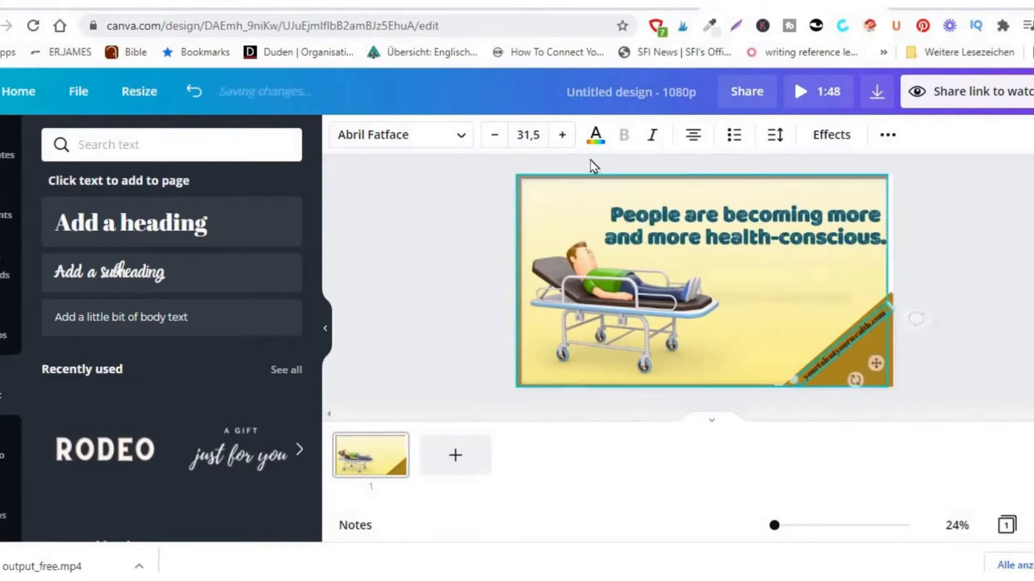
left_click(595, 134)
left_click(193, 221)
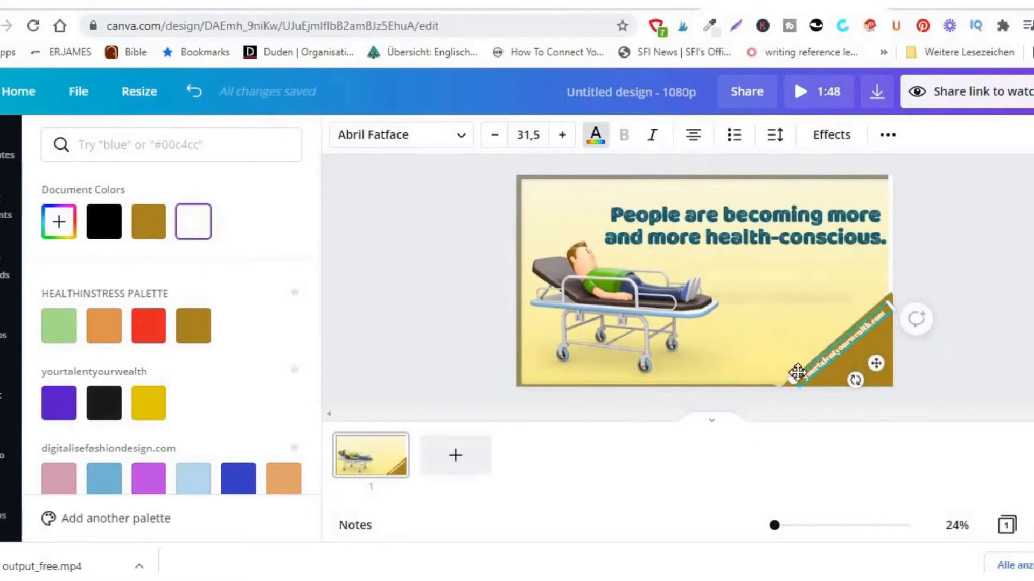
Enlarge the website text to font size 34.9, centred along the diagonal corner, and apply the Lift effect.
left_click_drag(795, 378, 783, 391)
left_click_drag(878, 368, 884, 371)
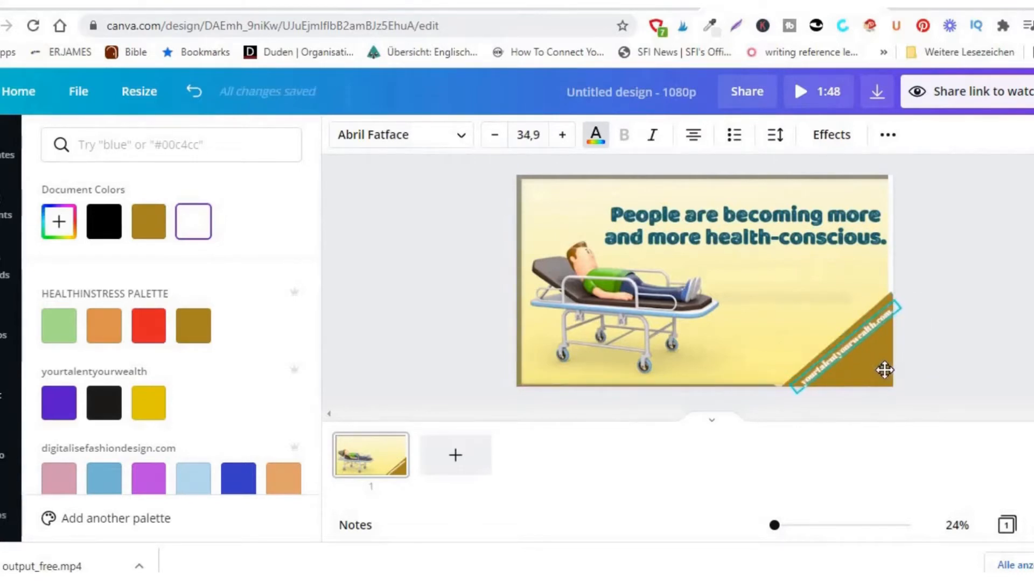
left_click(831, 135)
left_click(278, 256)
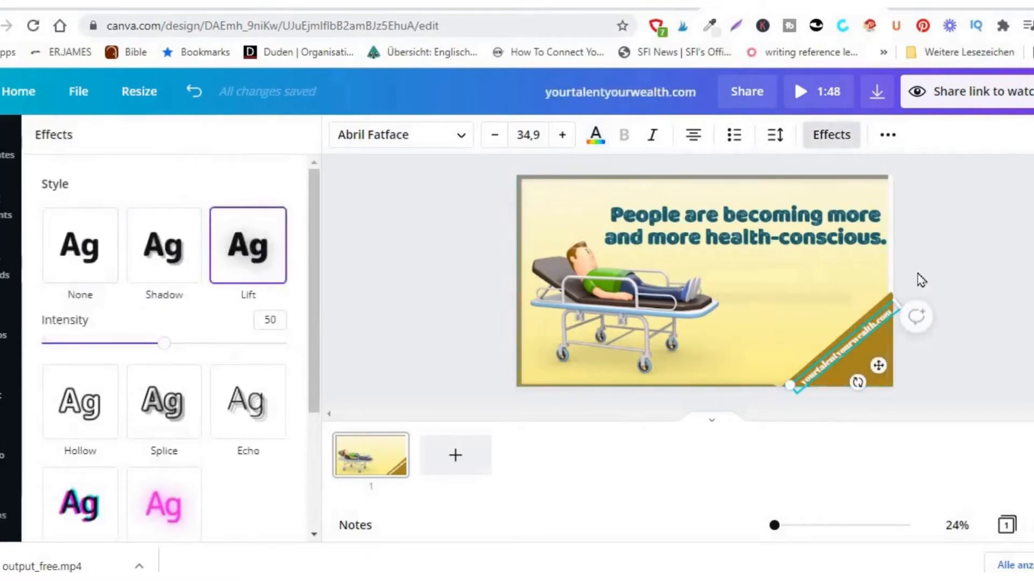
left_click(955, 255)
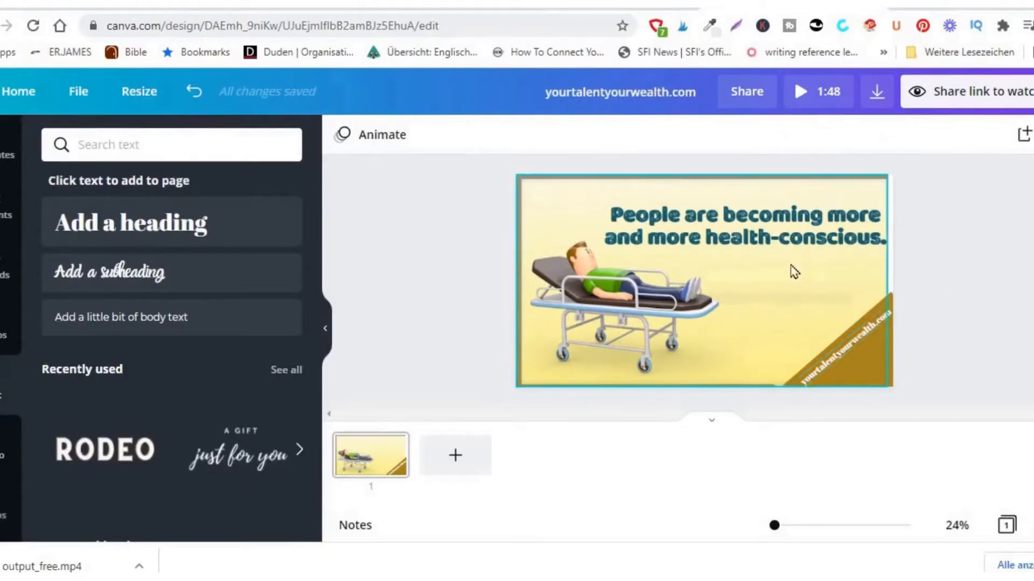
Widen the video to cover the uncovered strip at the page's right edge, and pause its playback.
left_click(709, 283)
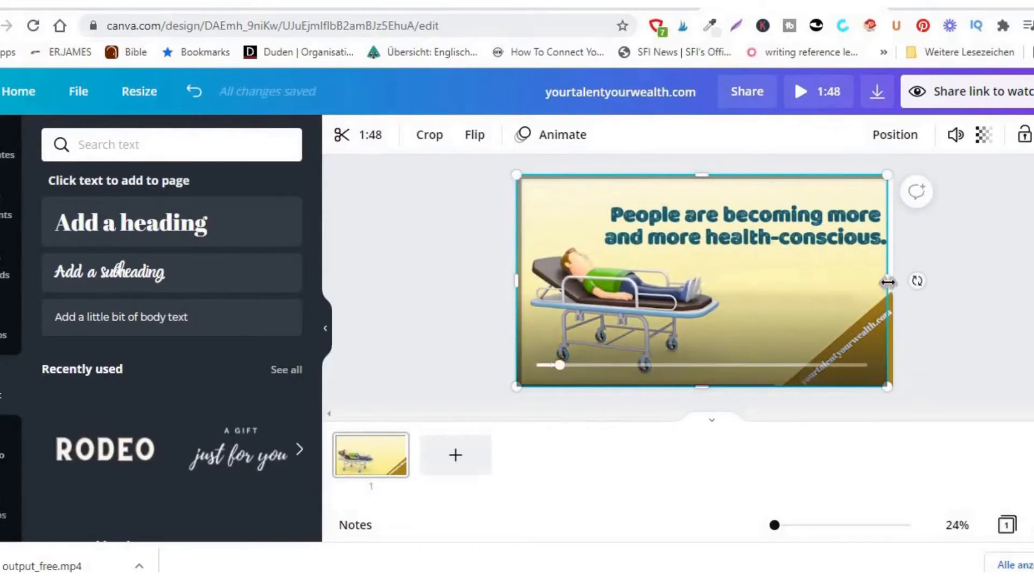
left_click_drag(895, 279, 892, 285)
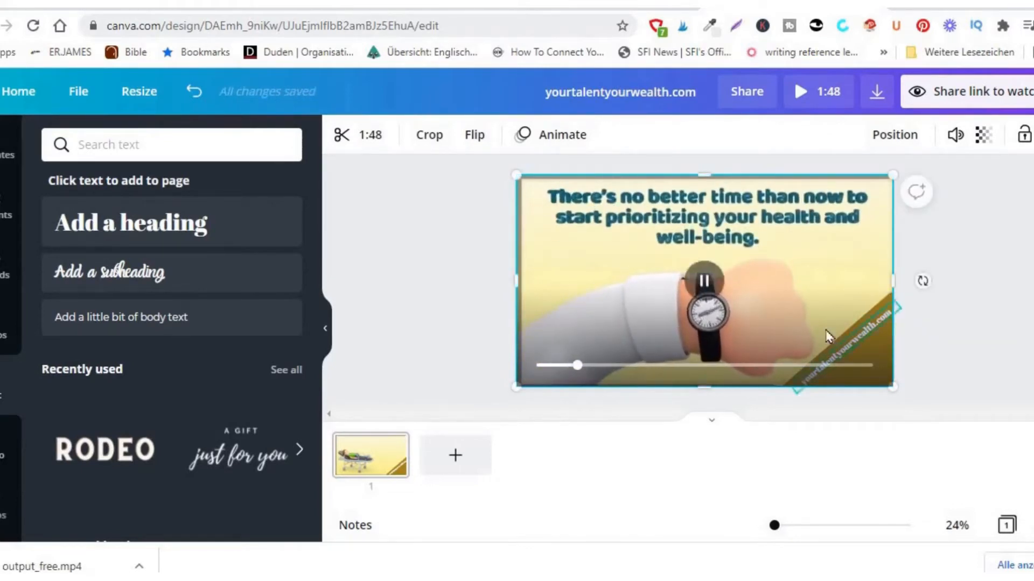
left_click(708, 288)
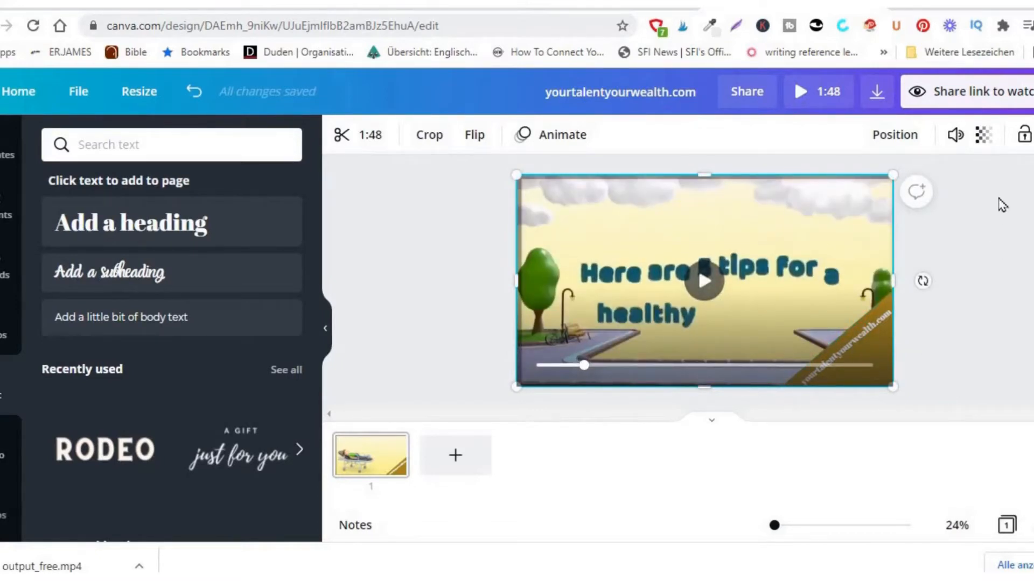
Download the design as an MP4 video and view its share link for watching.
left_click(876, 97)
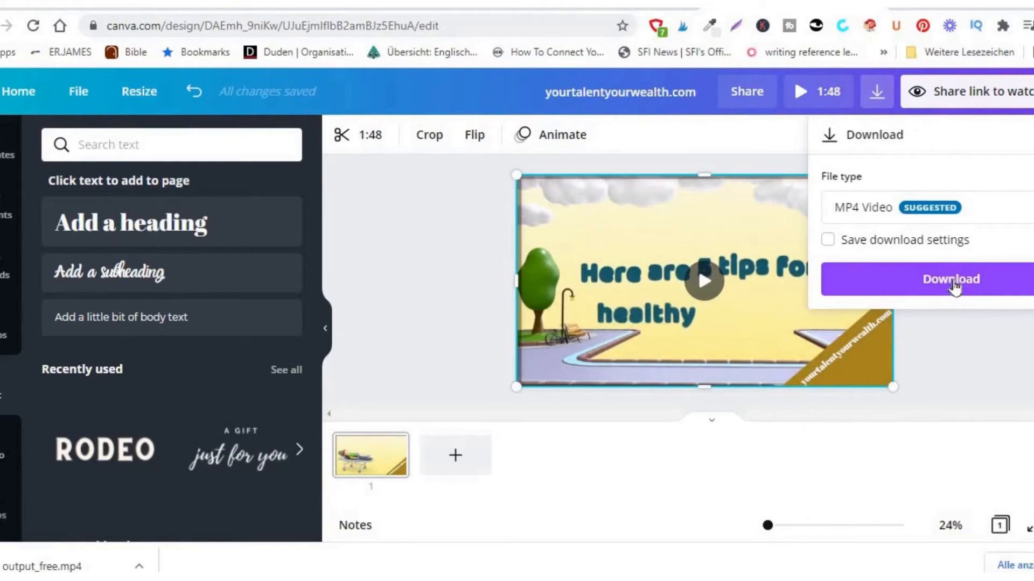
left_click(952, 285)
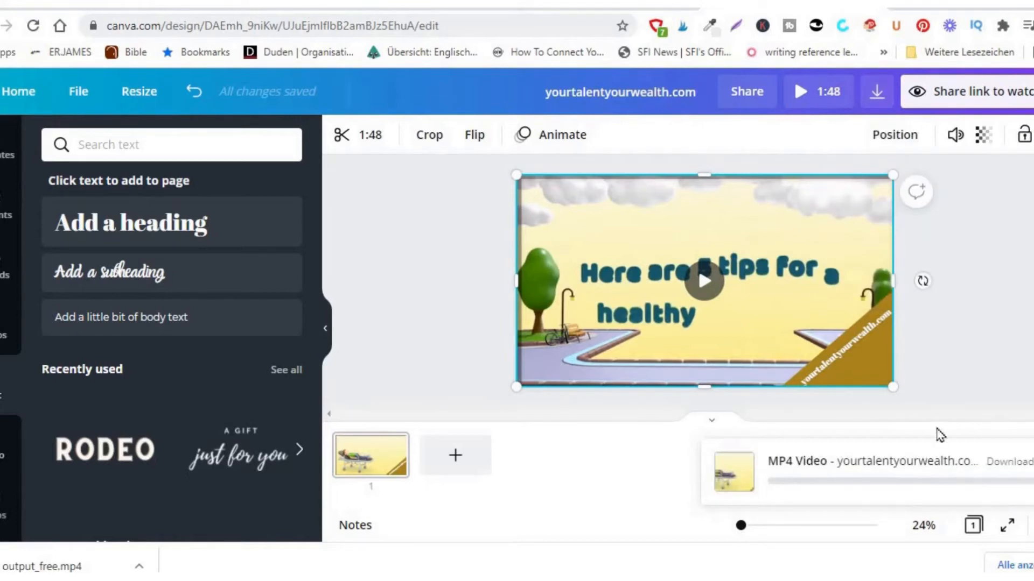
left_click(980, 93)
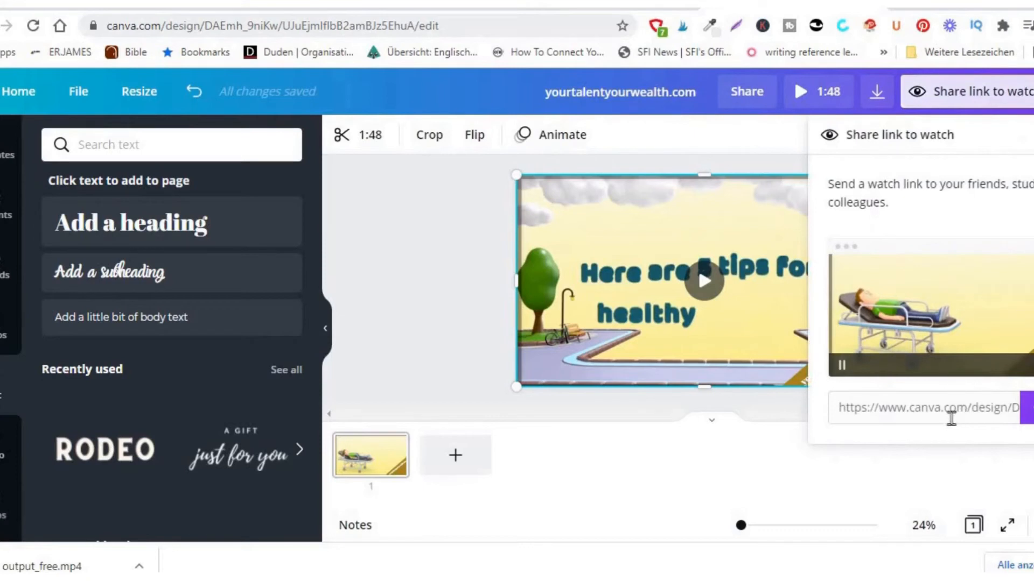
left_click(746, 147)
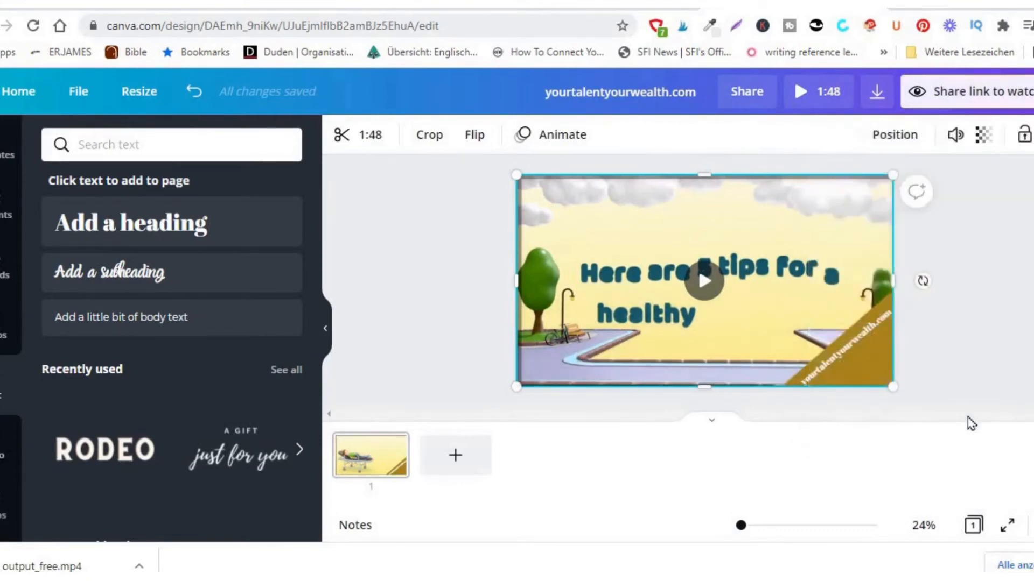